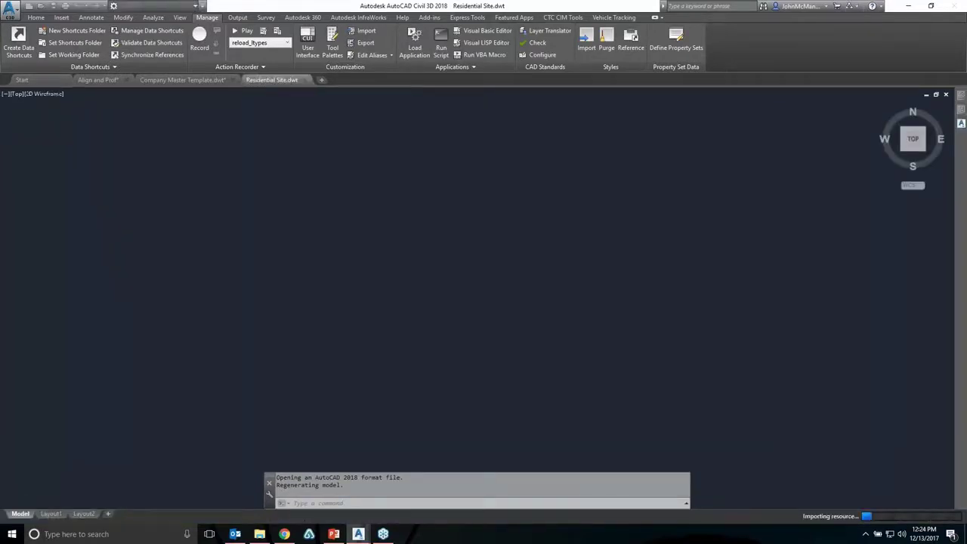
Review the reference template attached to Residential Site.dwt, widening the template name column to read it in full
{"action": "left_click", "coordinate": [288, 163]}
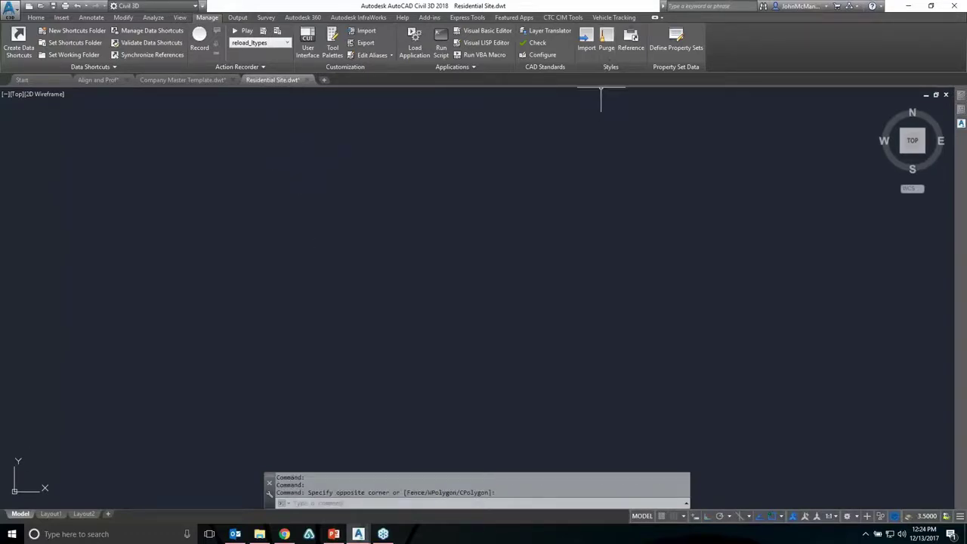
{"action": "left_click", "coordinate": [634, 48]}
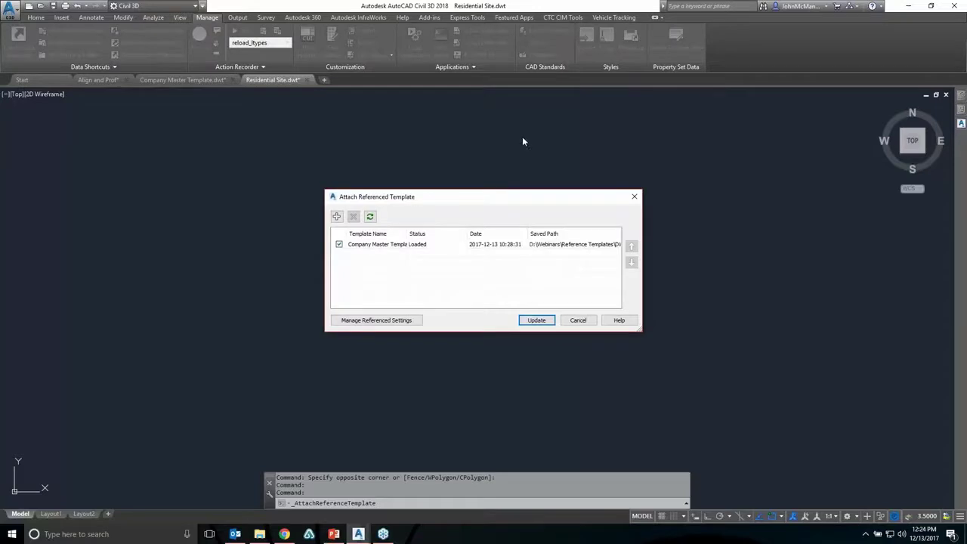
{"action": "left_click_drag", "start_coordinate": [408, 234], "coordinate": [427, 234]}
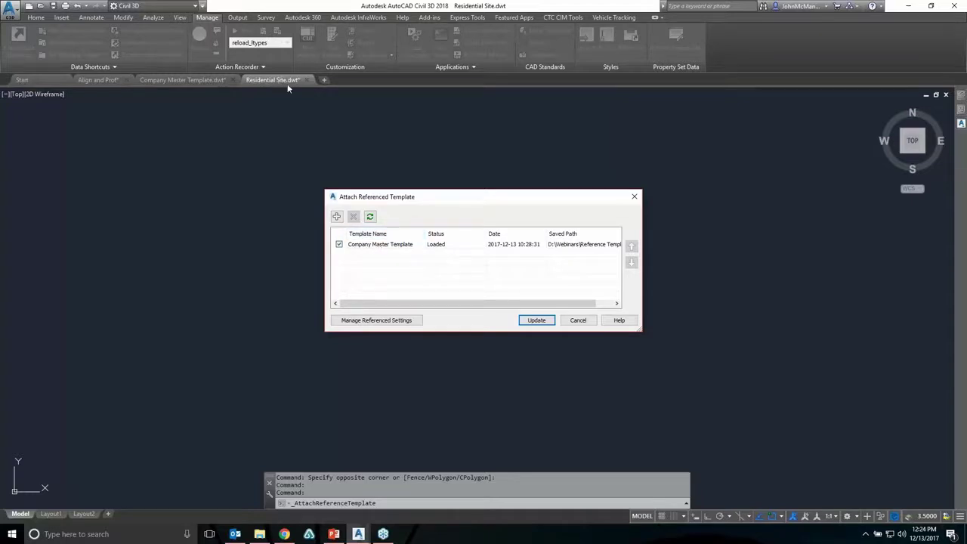
{"action": "left_click", "coordinate": [576, 320]}
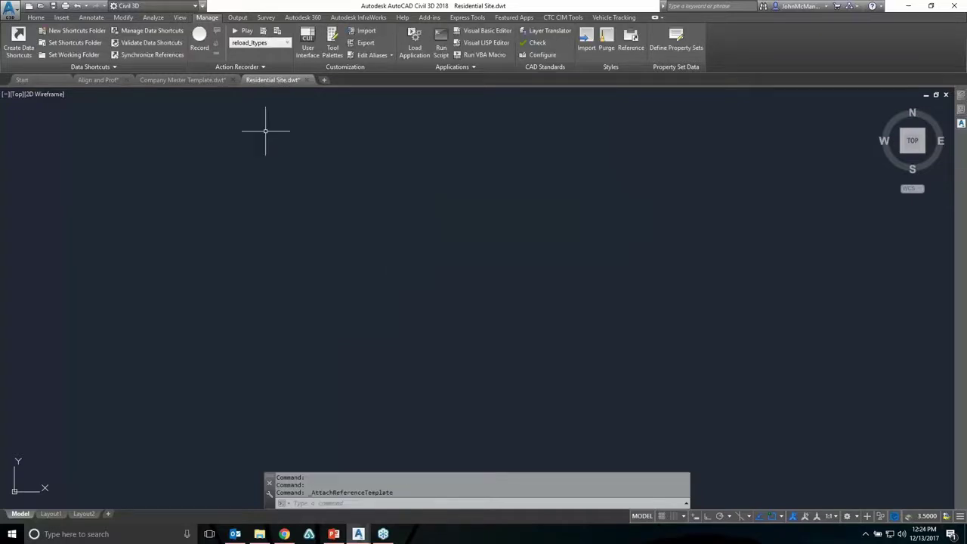
Close Residential Site.dwt without saving and return to the Align and Prof drawing
{"action": "left_click", "coordinate": [307, 80]}
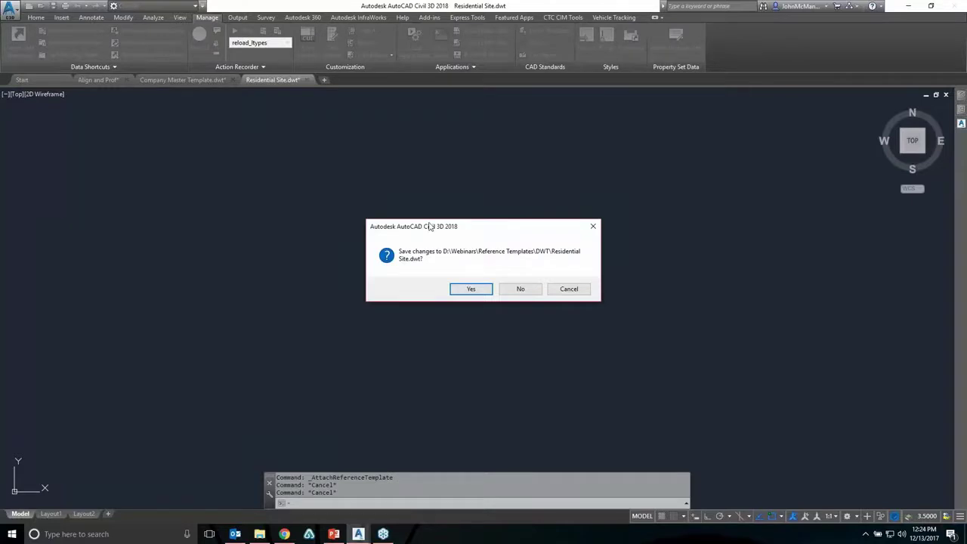
{"action": "left_click", "coordinate": [513, 289]}
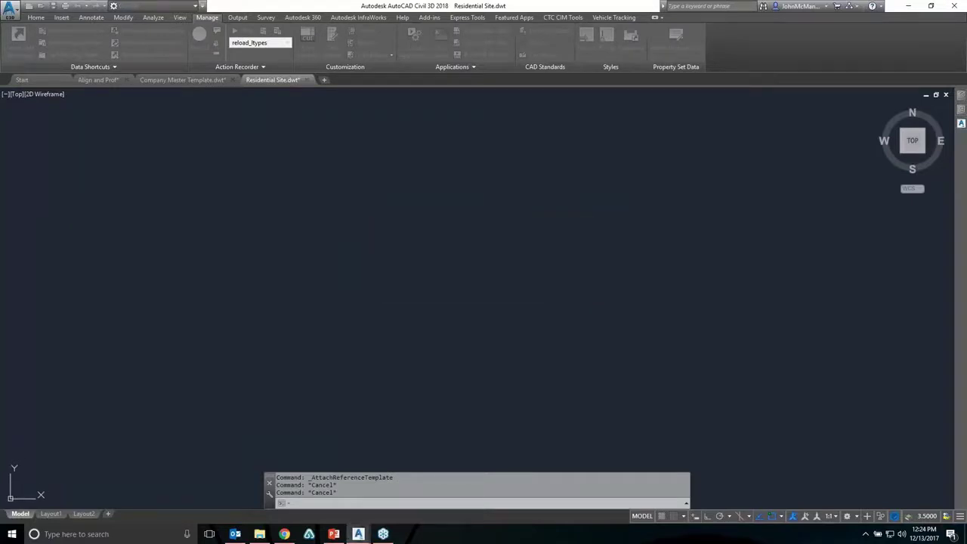
{"action": "left_click", "coordinate": [98, 80]}
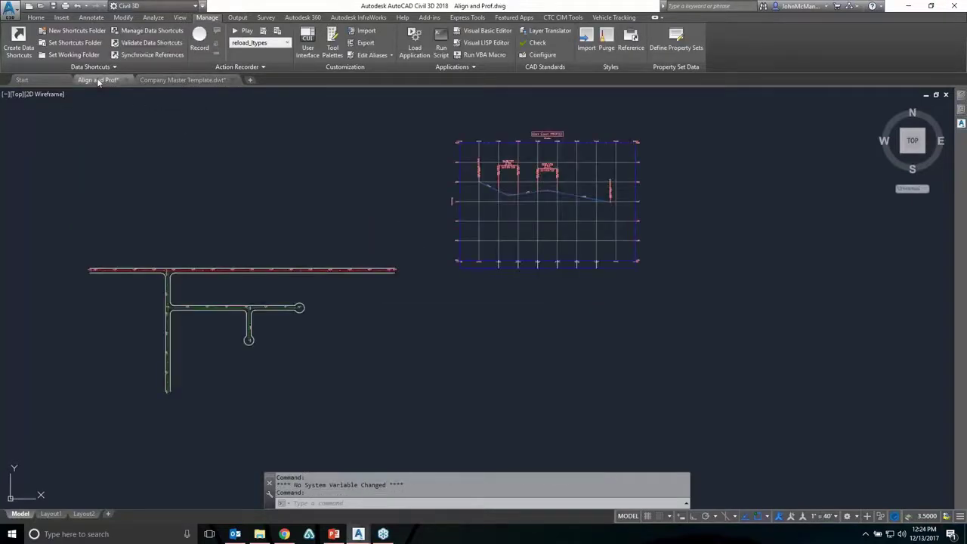
List the alignment styles available in the Align and Prof drawing's settings
{"action": "left_click", "coordinate": [962, 123]}
{"action": "left_click", "coordinate": [765, 183]}
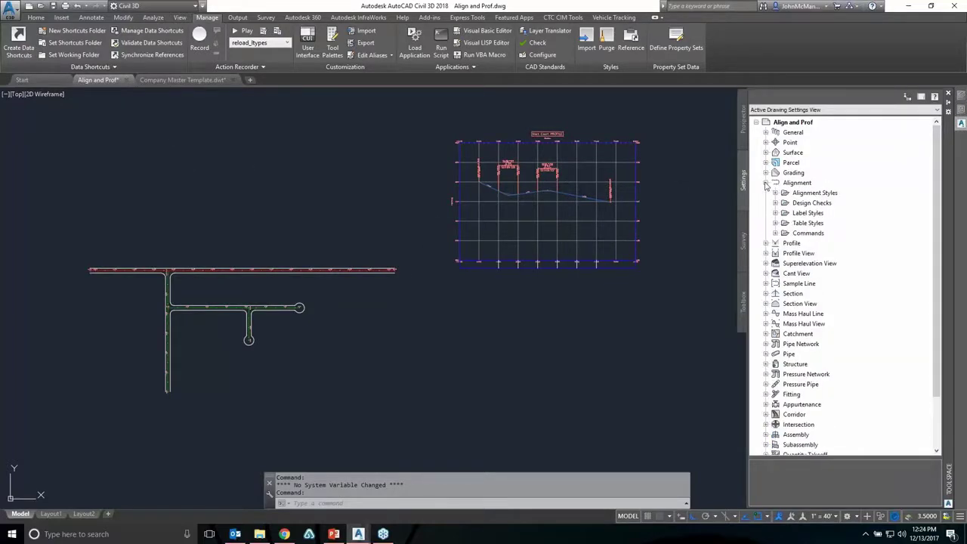
{"action": "left_click", "coordinate": [775, 193]}
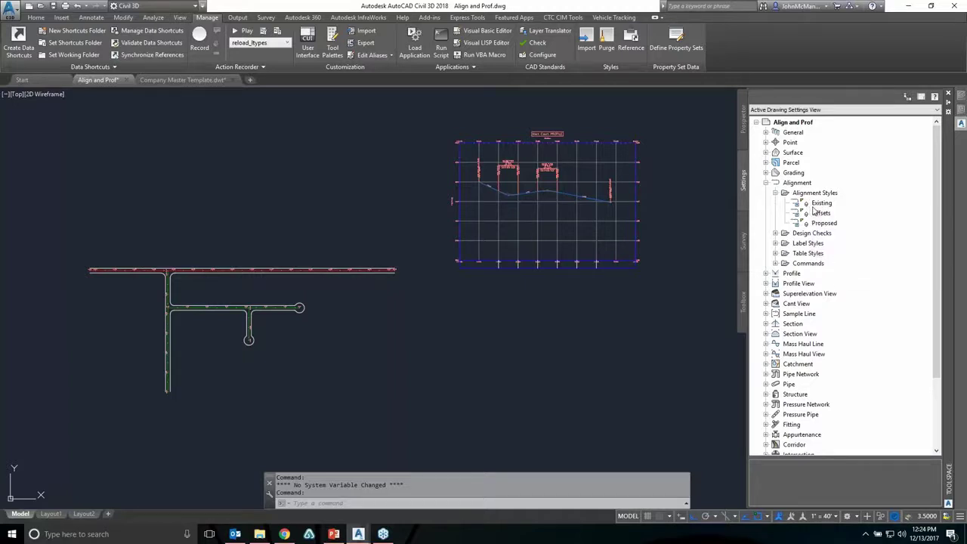
{"action": "mouse_move", "coordinate": [813, 212]}
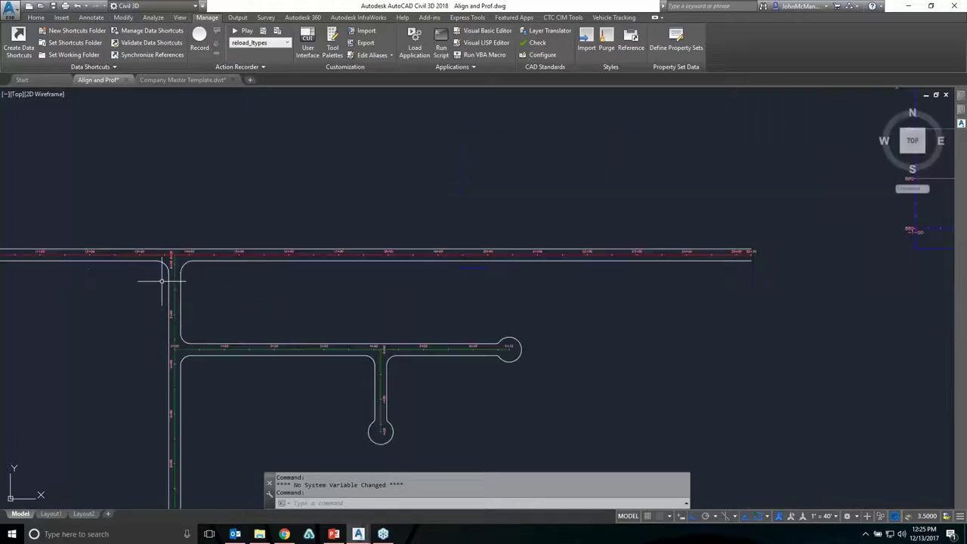
Examine the centerline linetype of 22nd Ave up close where it meets West Road near station 14+00
{"action": "scroll", "coordinate": [161, 275], "scroll_direction": "up", "scroll_amount": 3}
{"action": "scroll", "coordinate": [159, 257], "scroll_direction": "up", "scroll_amount": 4}
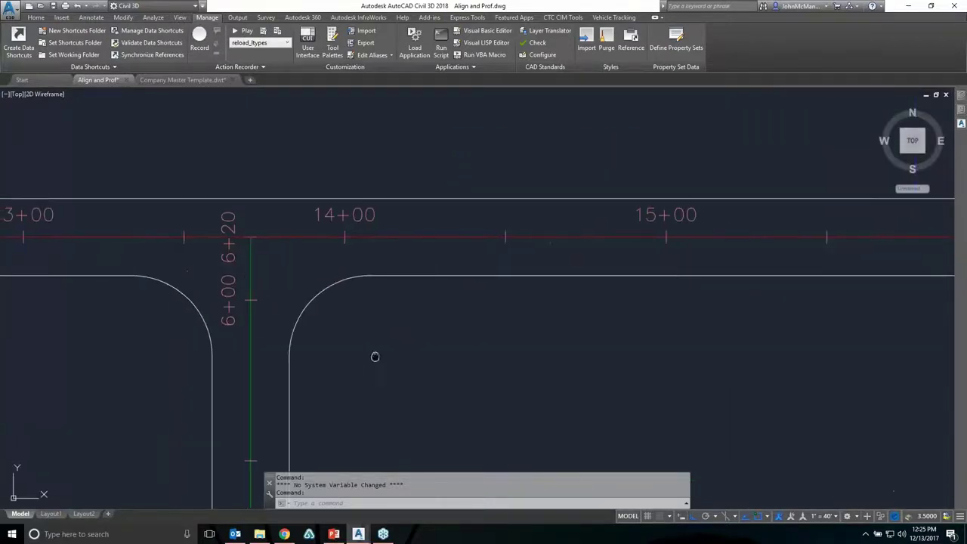
{"action": "middle_click_drag", "start_coordinate": [376, 356], "coordinate": [421, 327]}
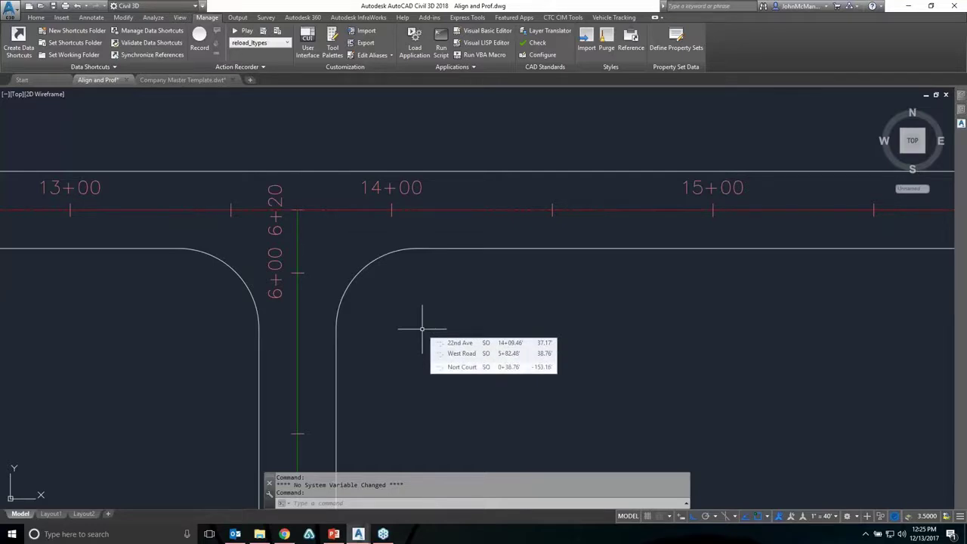
{"action": "scroll", "coordinate": [310, 232], "scroll_direction": "up", "scroll_amount": 4}
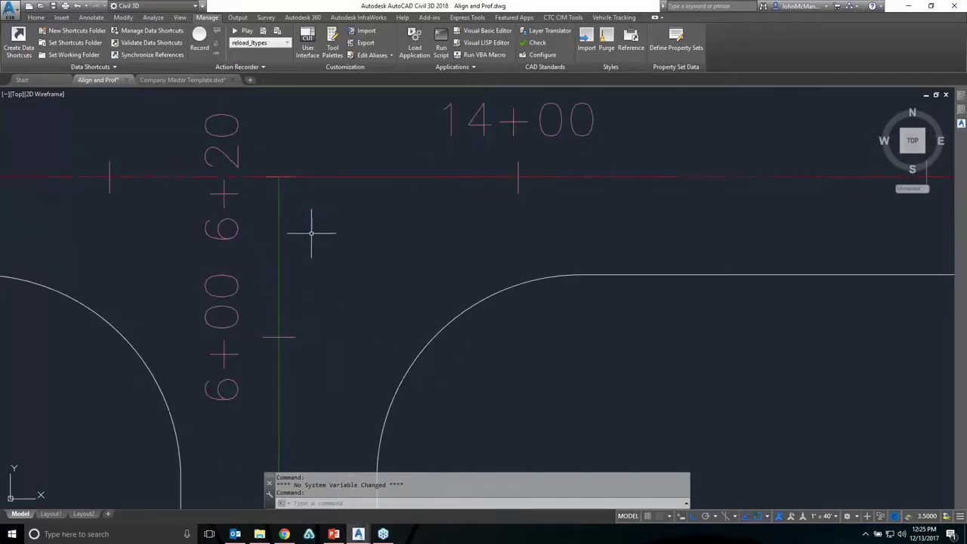
{"action": "mouse_move", "coordinate": [310, 233]}
{"action": "mouse_move", "coordinate": [410, 186]}
{"action": "scroll", "coordinate": [406, 188], "scroll_direction": "up", "scroll_amount": 1}
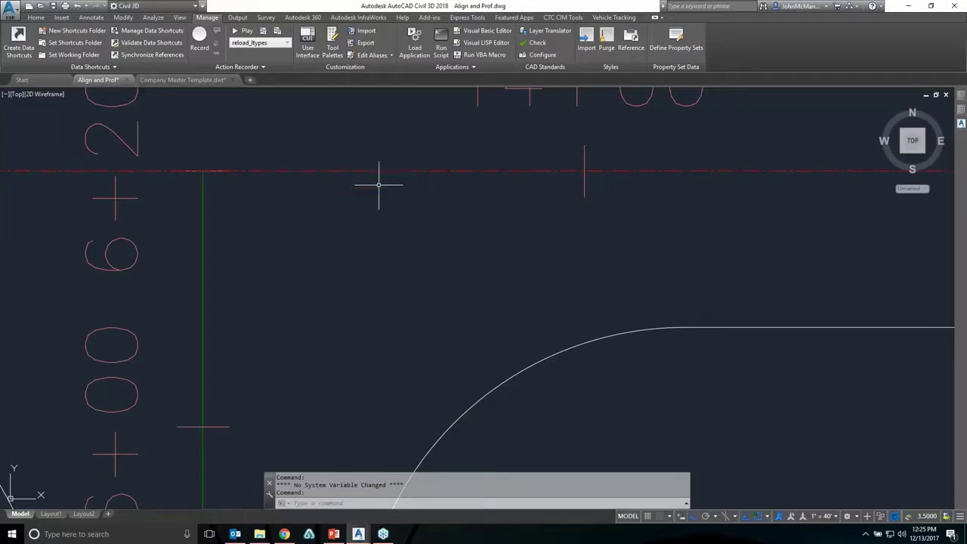
{"action": "scroll", "coordinate": [381, 185], "scroll_direction": "down", "scroll_amount": 1}
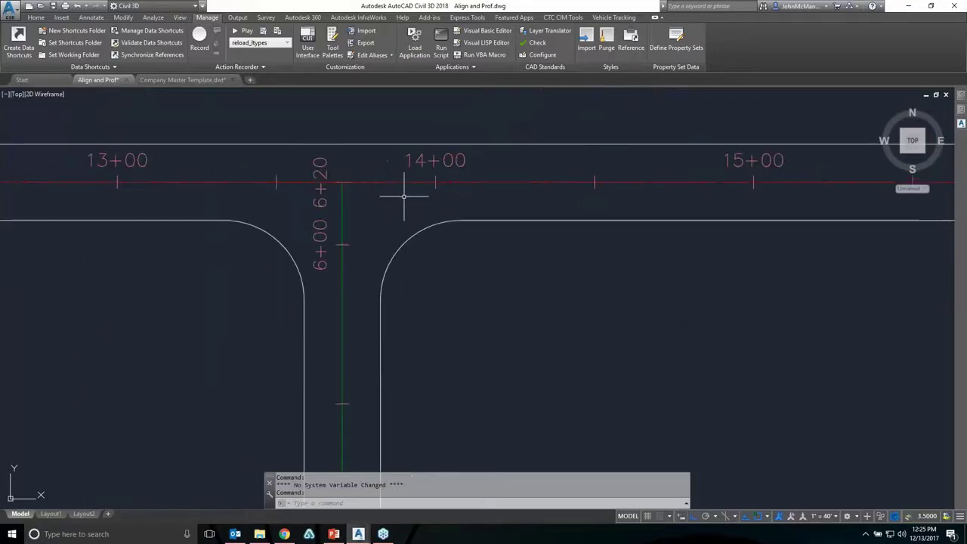
{"action": "middle_click_drag", "start_coordinate": [405, 196], "coordinate": [389, 189]}
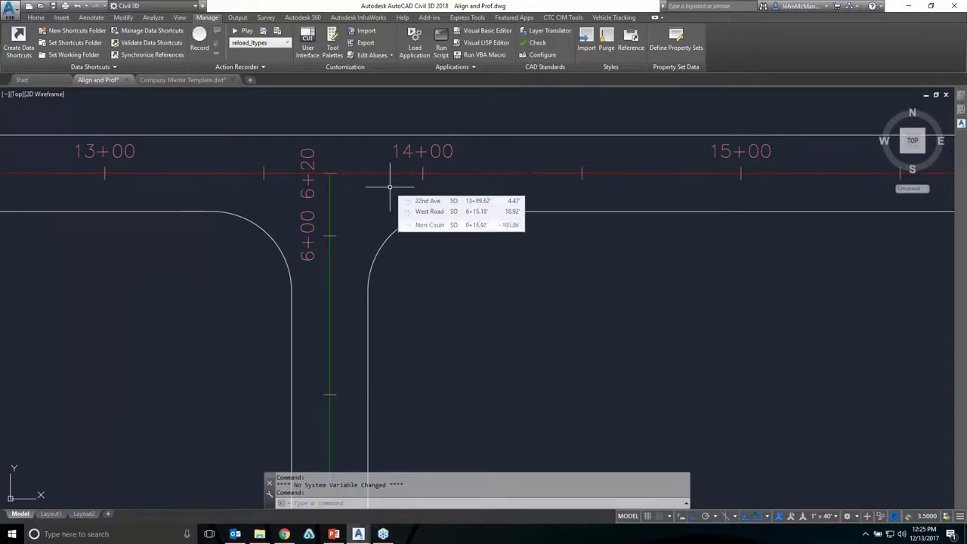
Set the plan linetype scale of lines and curves to 25 in 22nd Ave's Existing alignment style, keeping the edits as a uniquely named local copy
{"action": "left_click", "coordinate": [468, 177]}
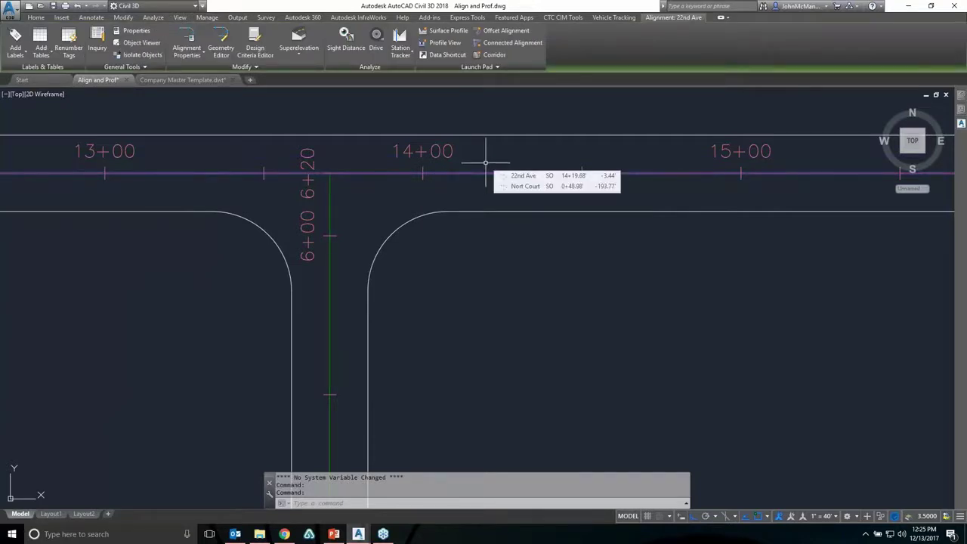
{"action": "left_click", "coordinate": [187, 42]}
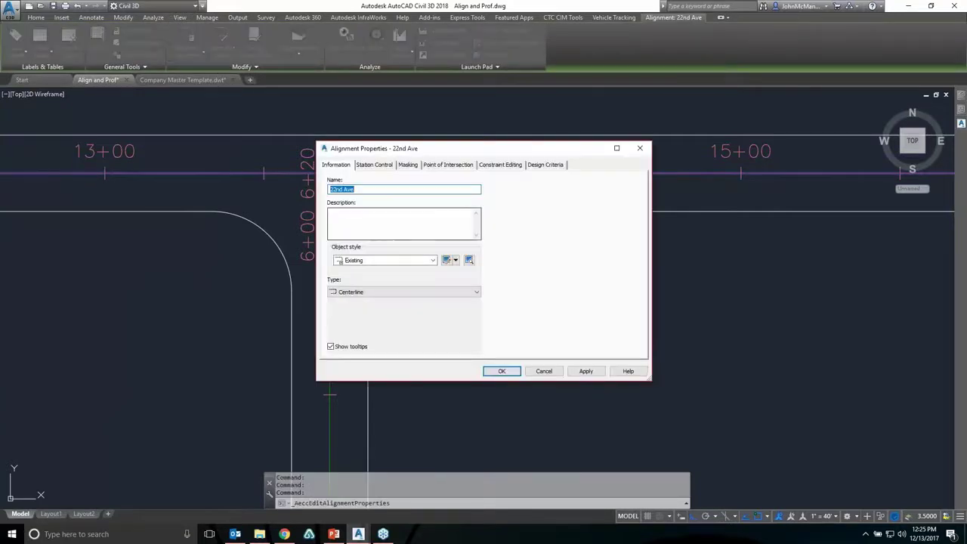
{"action": "left_click_drag", "start_coordinate": [480, 154], "coordinate": [542, 141]}
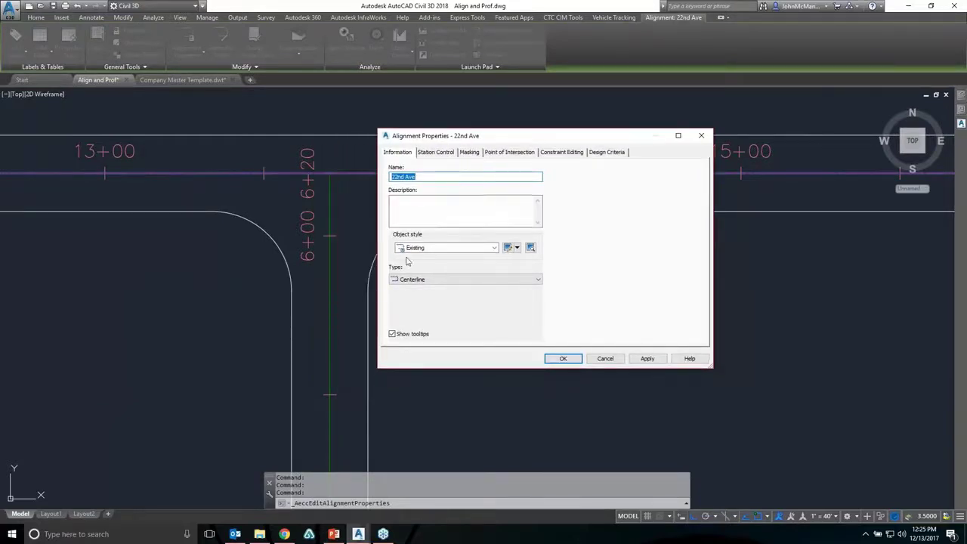
{"action": "left_click", "coordinate": [512, 249]}
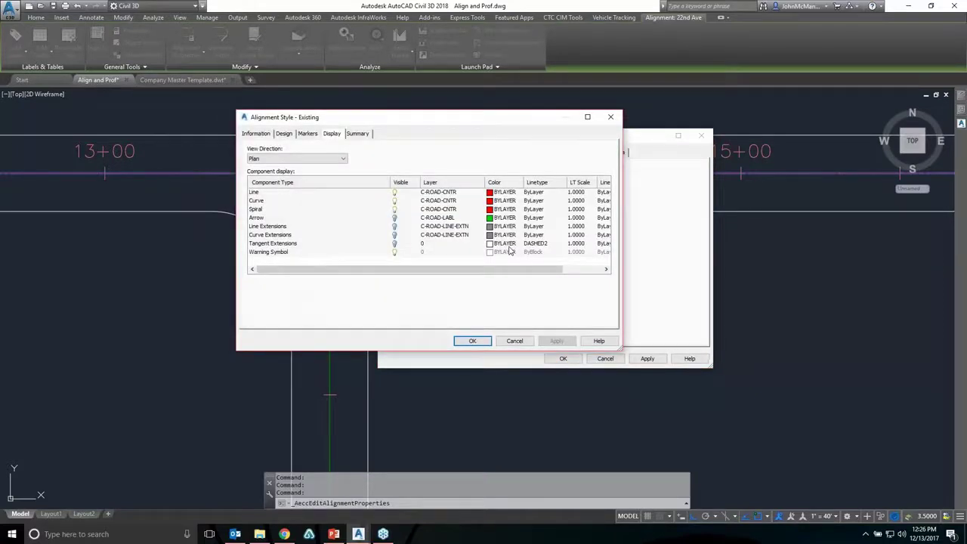
{"action": "left_click", "coordinate": [579, 191]}
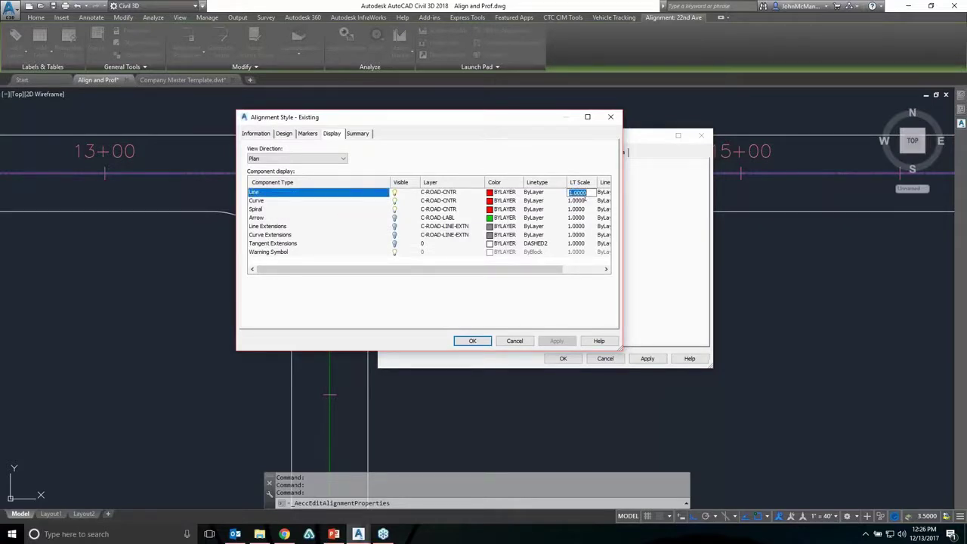
{"action": "type", "text": "25"}
{"action": "left_click", "coordinate": [584, 201]}
{"action": "type", "text": "25"}
{"action": "left_click", "coordinate": [532, 296]}
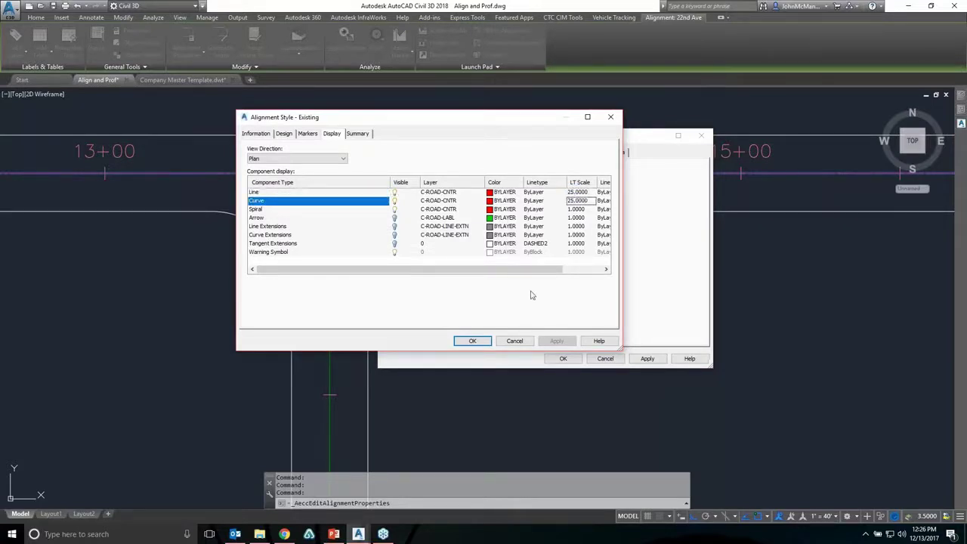
{"action": "left_click", "coordinate": [472, 341]}
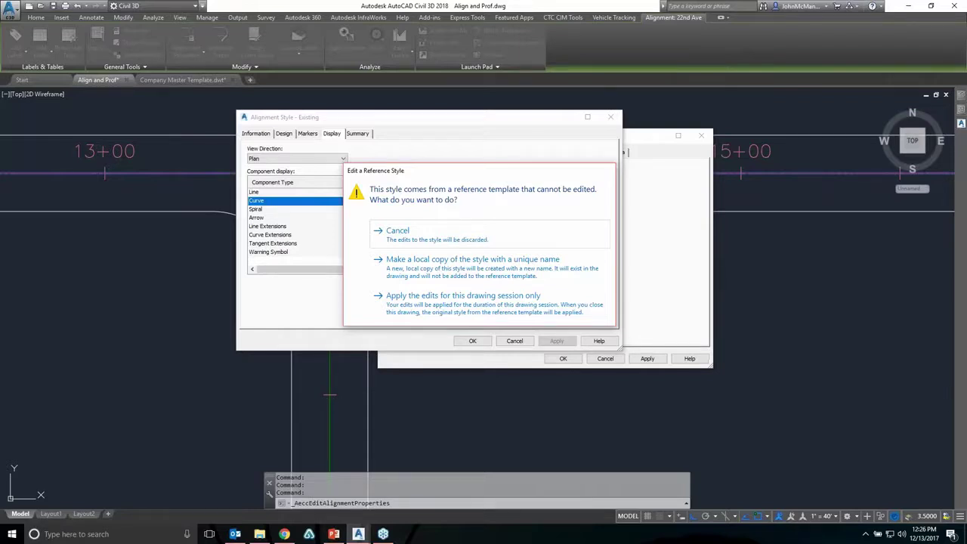
{"action": "left_click", "coordinate": [415, 262]}
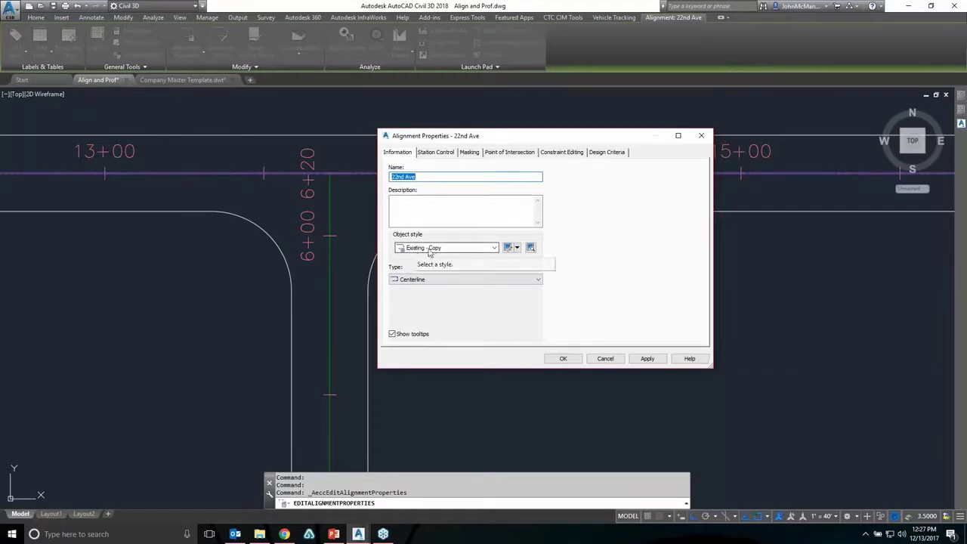
Rename 22nd Ave's copied alignment style to "Existing diff cl" and apply it to the alignment
{"action": "left_click", "coordinate": [507, 247]}
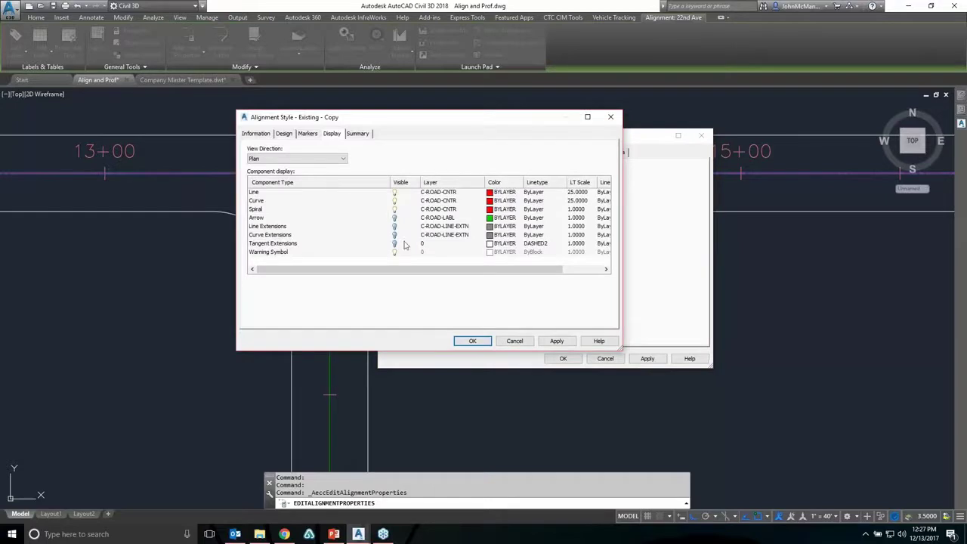
{"action": "left_click", "coordinate": [253, 133]}
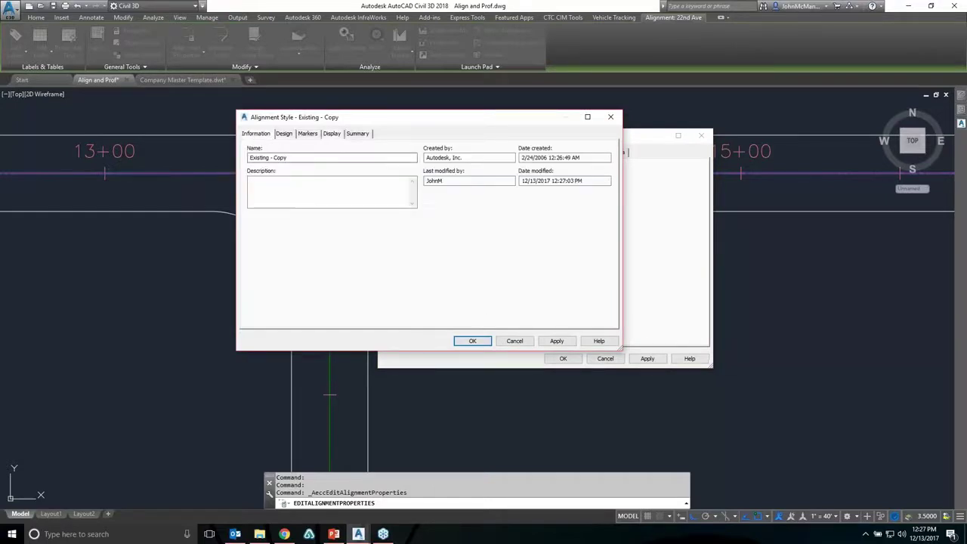
{"action": "left_click_drag", "start_coordinate": [288, 158], "coordinate": [273, 157]}
{"action": "type", "text": "diff cl"}
{"action": "left_click", "coordinate": [474, 340]}
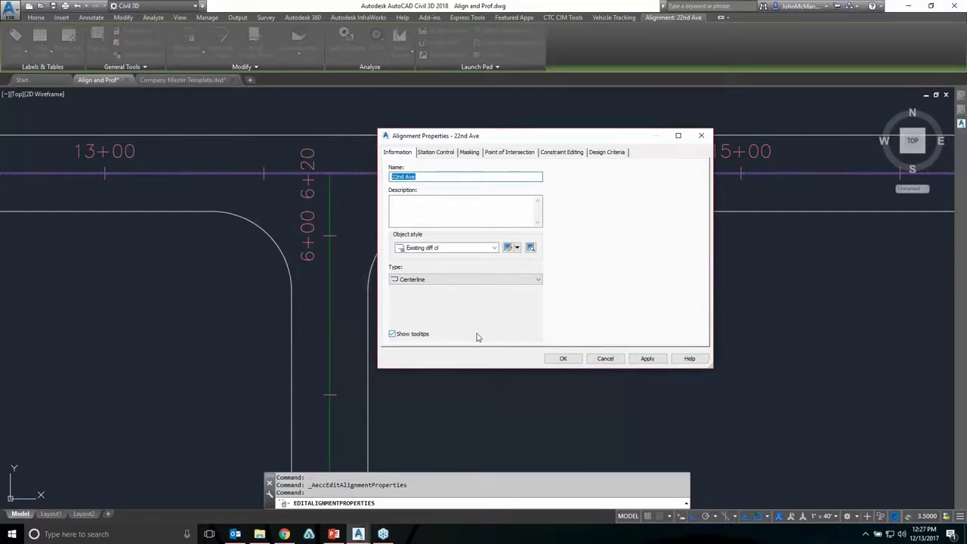
{"action": "left_click", "coordinate": [565, 360]}
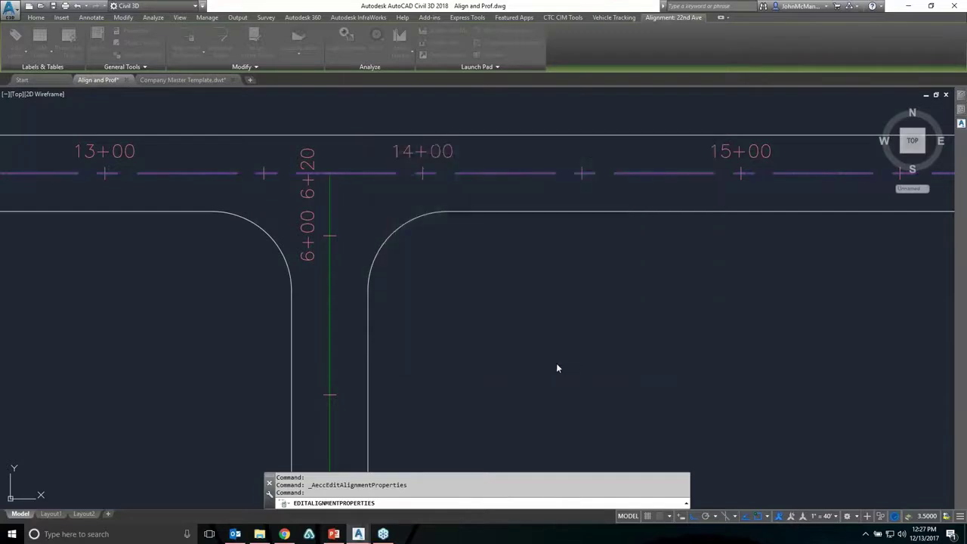
{"action": "left_click", "coordinate": [520, 292]}
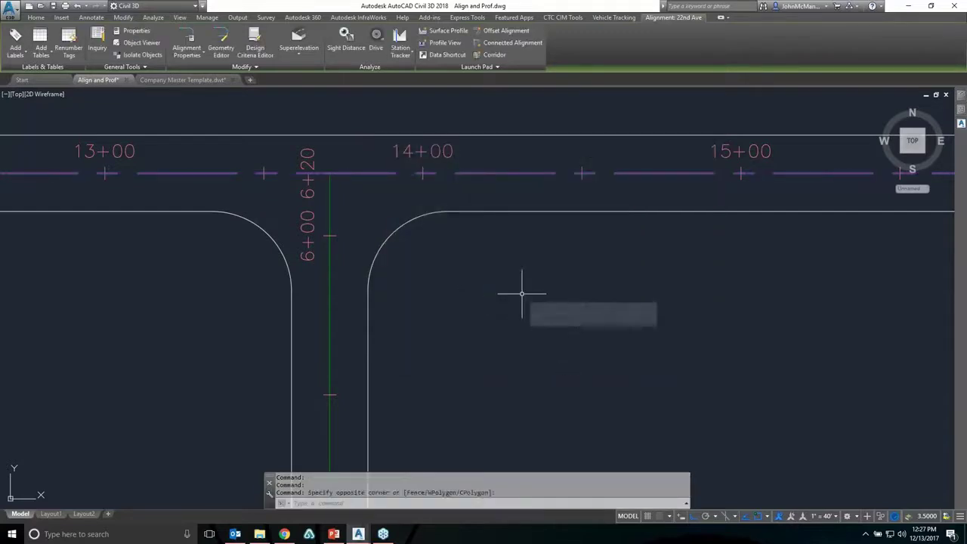
{"action": "key", "text": "Escape"}
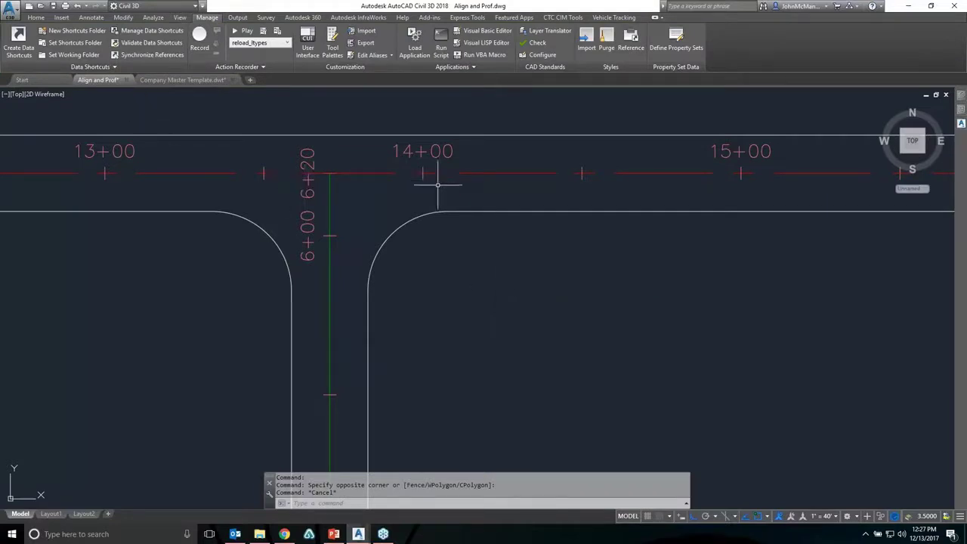
{"action": "scroll", "coordinate": [604, 234], "scroll_direction": "down", "scroll_amount": 2}
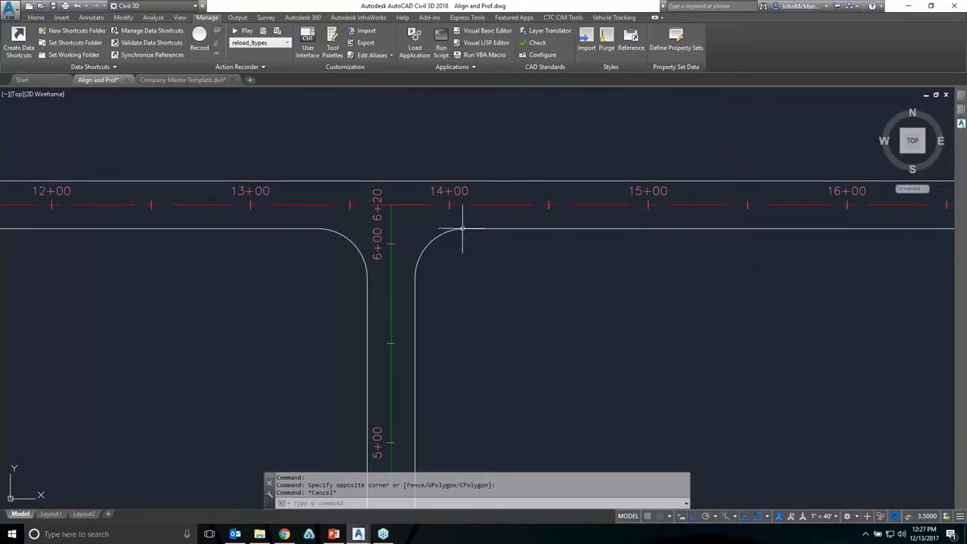
Close the Align and Prof drawing without saving its changes
{"action": "left_click", "coordinate": [126, 79]}
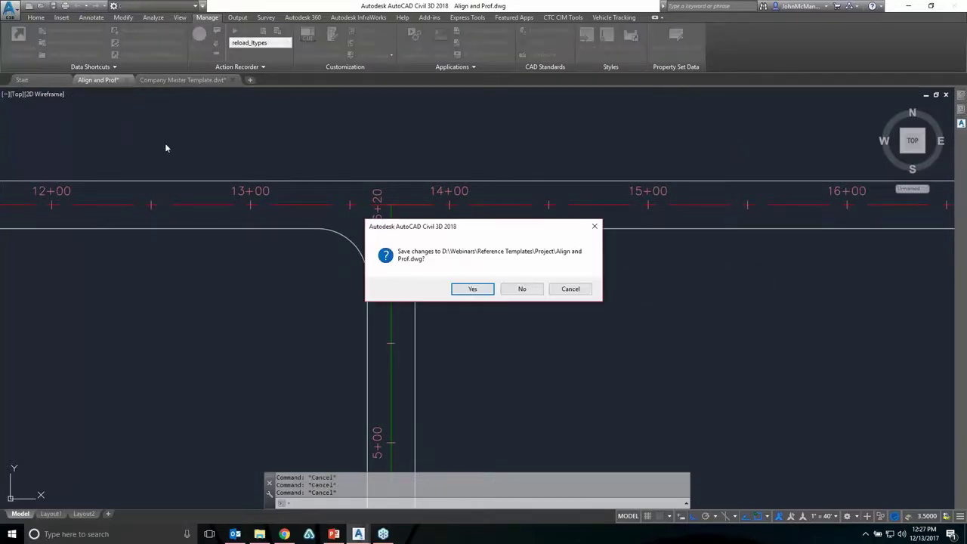
{"action": "left_click", "coordinate": [514, 289]}
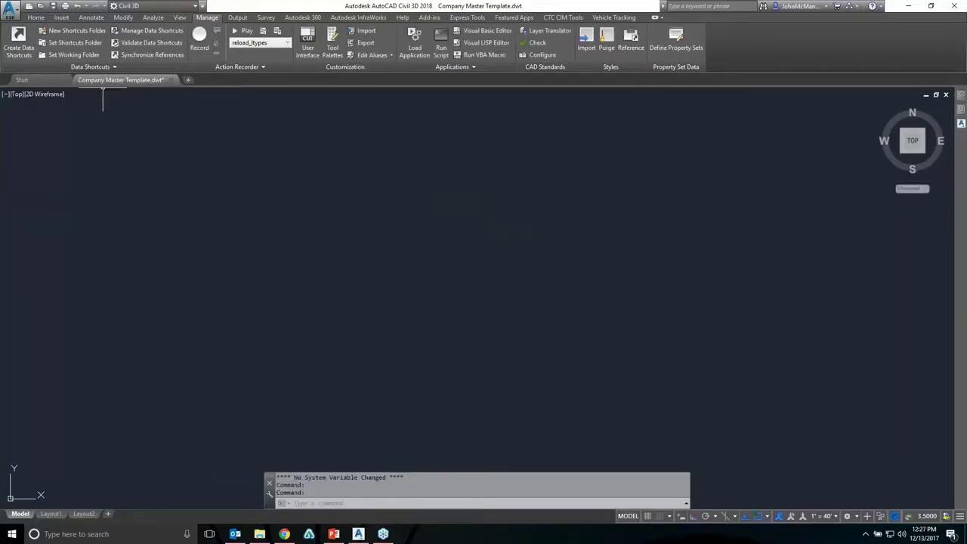
Open the Existing alignment style of the Company Master Template for editing and show its plan component display
{"action": "mouse_move", "coordinate": [145, 84]}
{"action": "left_click", "coordinate": [958, 112]}
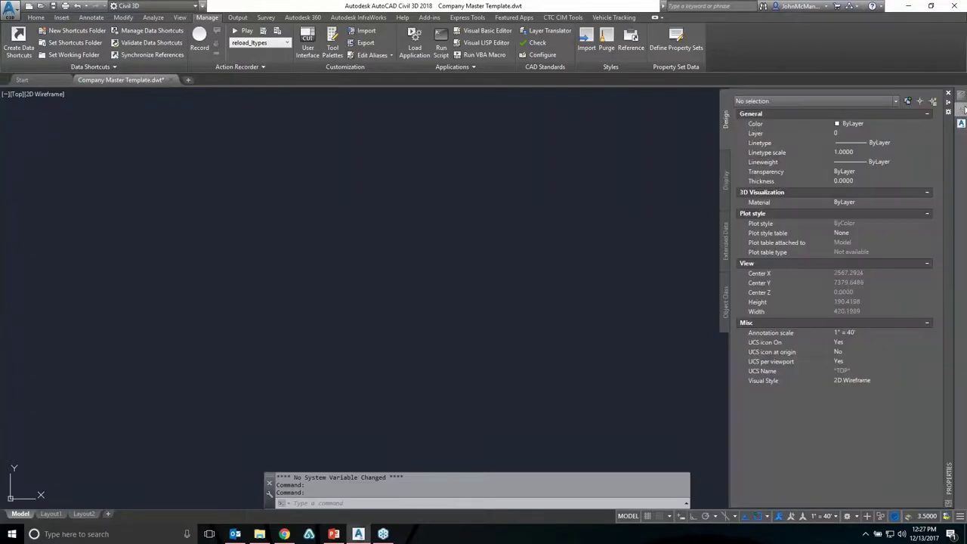
{"action": "left_click", "coordinate": [961, 123]}
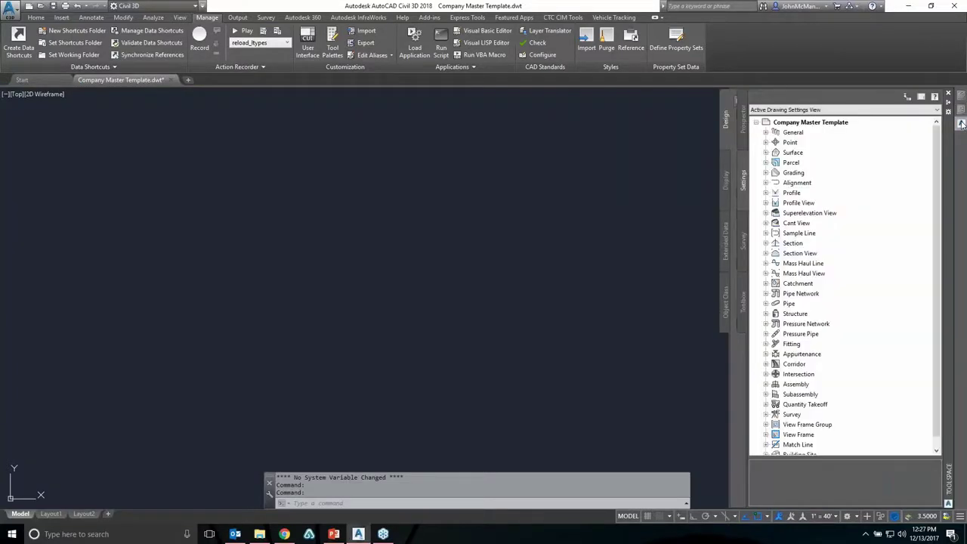
{"action": "left_click", "coordinate": [766, 182]}
{"action": "left_click", "coordinate": [776, 193]}
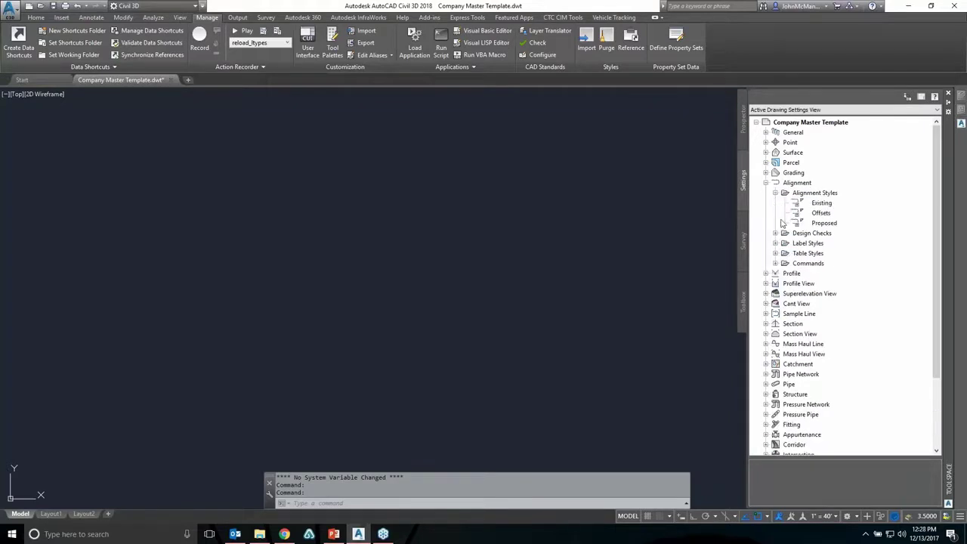
{"action": "left_click", "coordinate": [822, 203]}
{"action": "right_click", "coordinate": [823, 211]}
{"action": "left_click", "coordinate": [839, 217]}
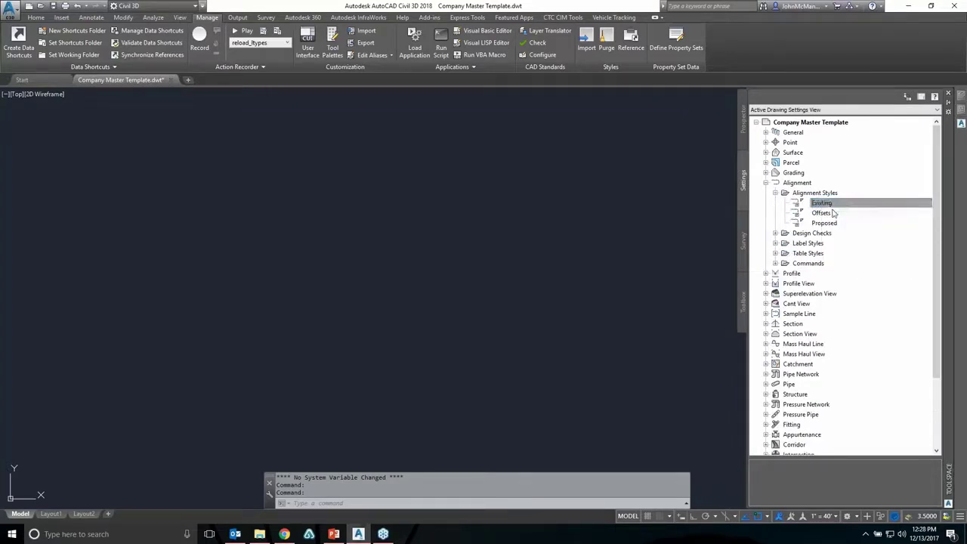
{"action": "left_click", "coordinate": [335, 134]}
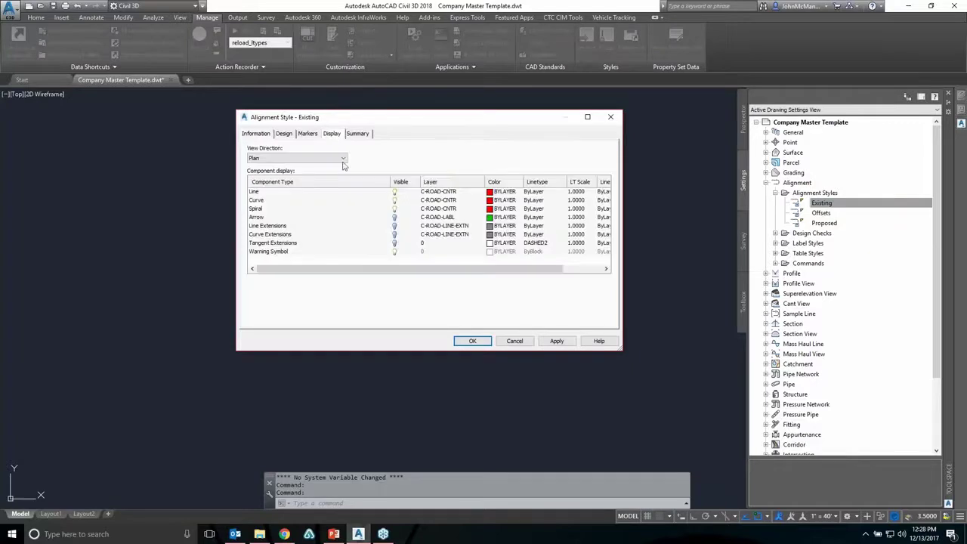
Set the plan linetype scale of the Line and Curve components to 25 in the Existing alignment style and save the template
{"action": "left_click", "coordinate": [578, 193]}
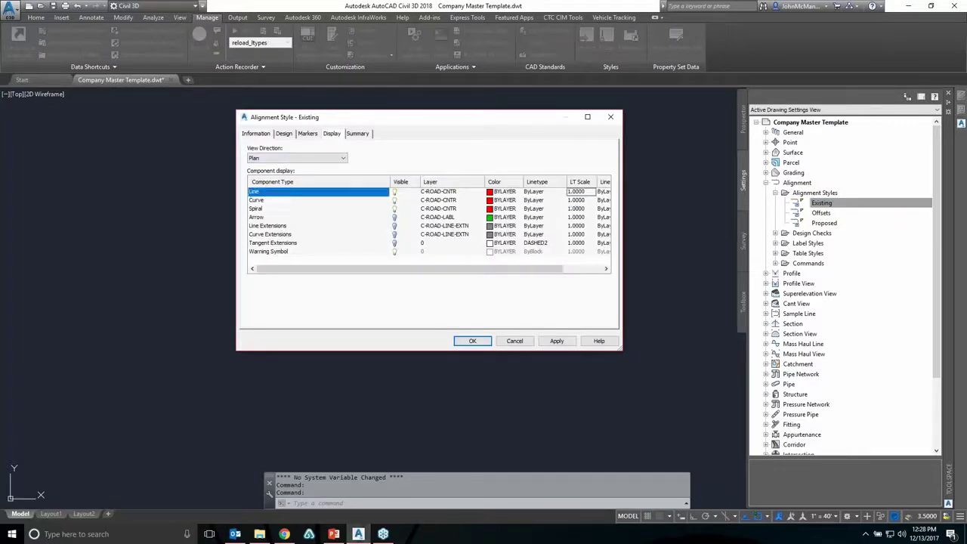
{"action": "left_click", "coordinate": [578, 194]}
{"action": "type", "text": "25"}
{"action": "left_click", "coordinate": [578, 202]}
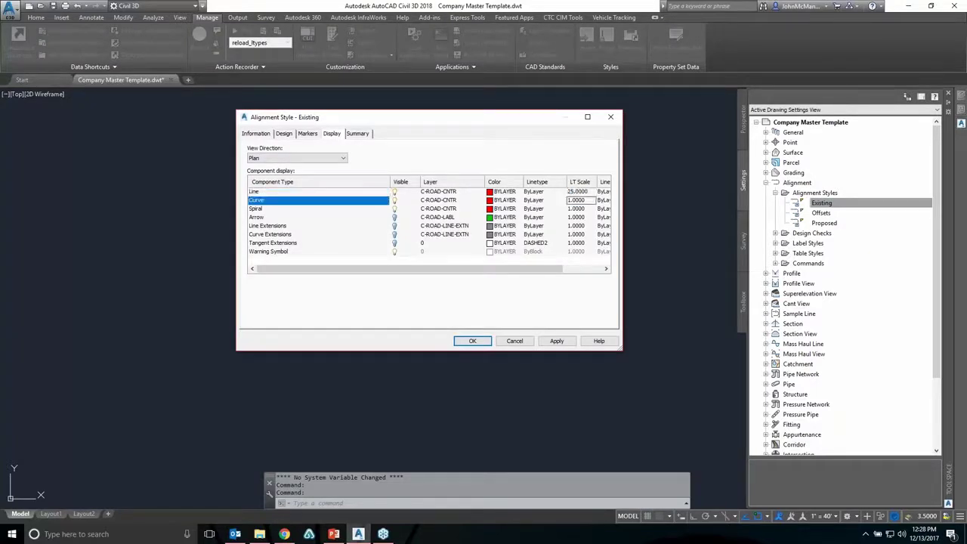
{"action": "left_click", "coordinate": [578, 201]}
{"action": "type", "text": "25"}
{"action": "left_click", "coordinate": [521, 301]}
{"action": "left_click", "coordinate": [462, 344]}
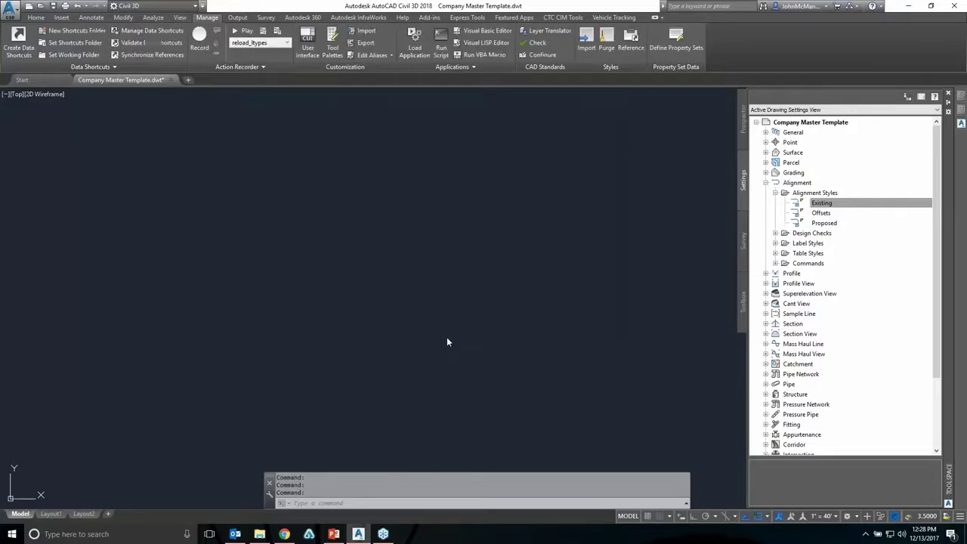
{"action": "left_click", "coordinate": [311, 184]}
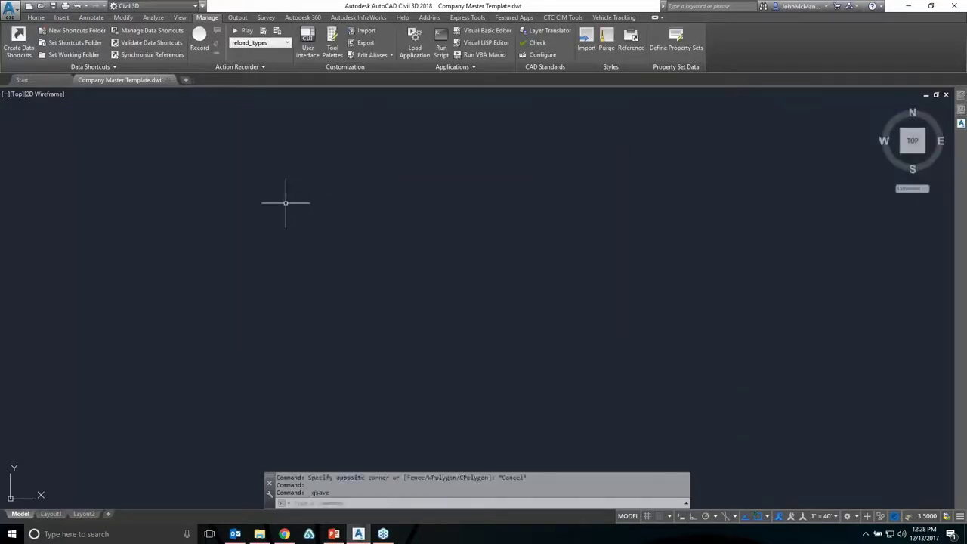
Reopen the recent Align and Prof drawing and bring 22nd Ave's centerline between stations 14+00 and 21+00 into view
{"action": "left_click", "coordinate": [27, 81]}
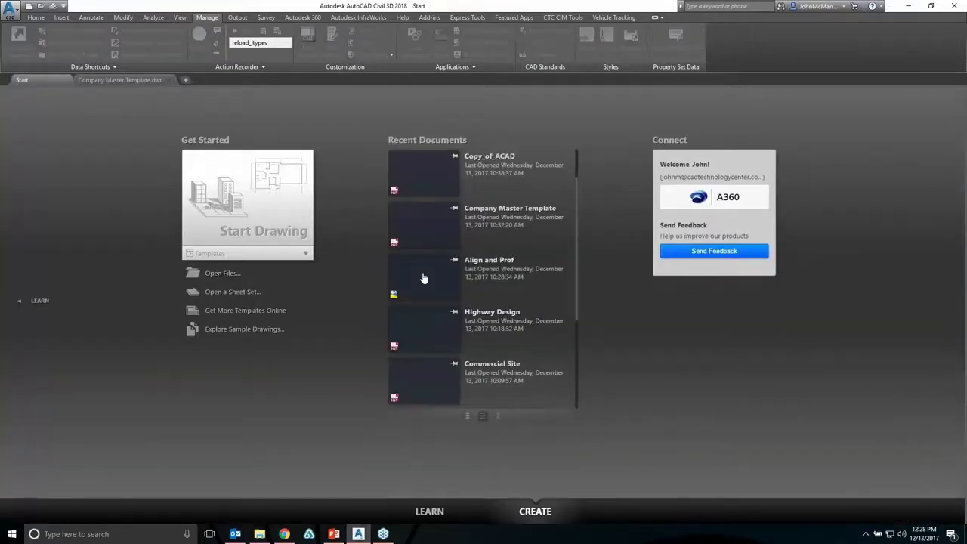
{"action": "left_click", "coordinate": [423, 277]}
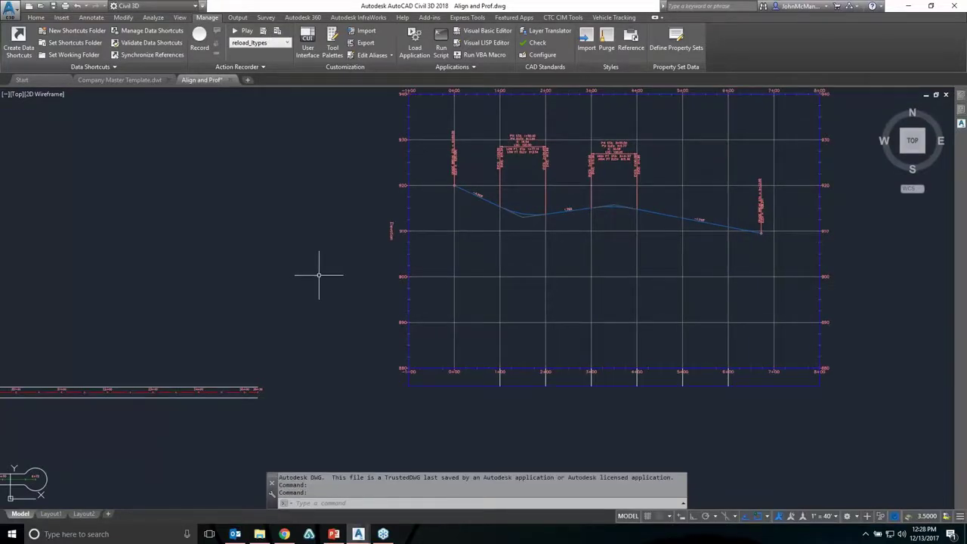
{"action": "middle_click_drag", "start_coordinate": [182, 311], "coordinate": [366, 235]}
{"action": "scroll", "coordinate": [141, 339], "scroll_direction": "up", "scroll_amount": 2}
{"action": "scroll", "coordinate": [194, 287], "scroll_direction": "up", "scroll_amount": 2}
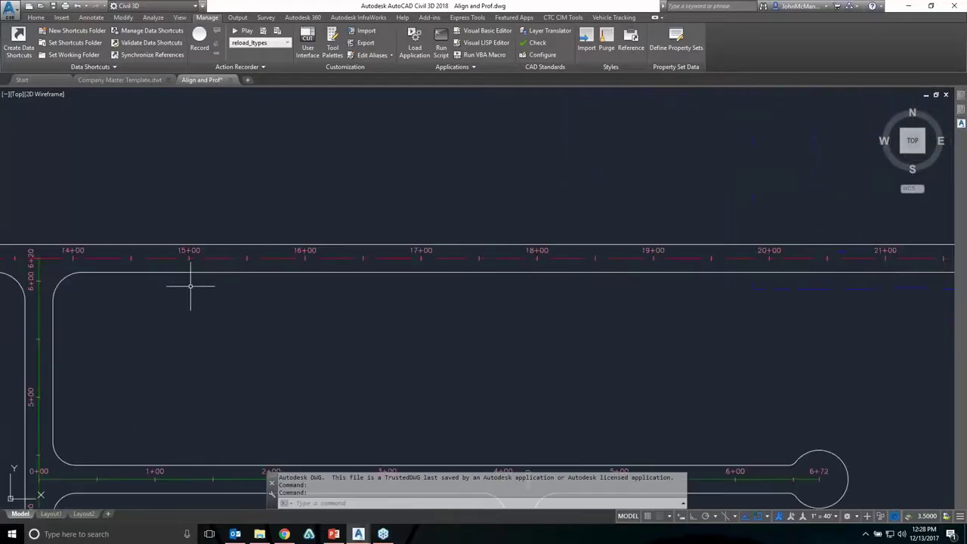
Inspect the display settings and reference template information of 22nd Ave's alignment style without changing anything
{"action": "left_click", "coordinate": [329, 258]}
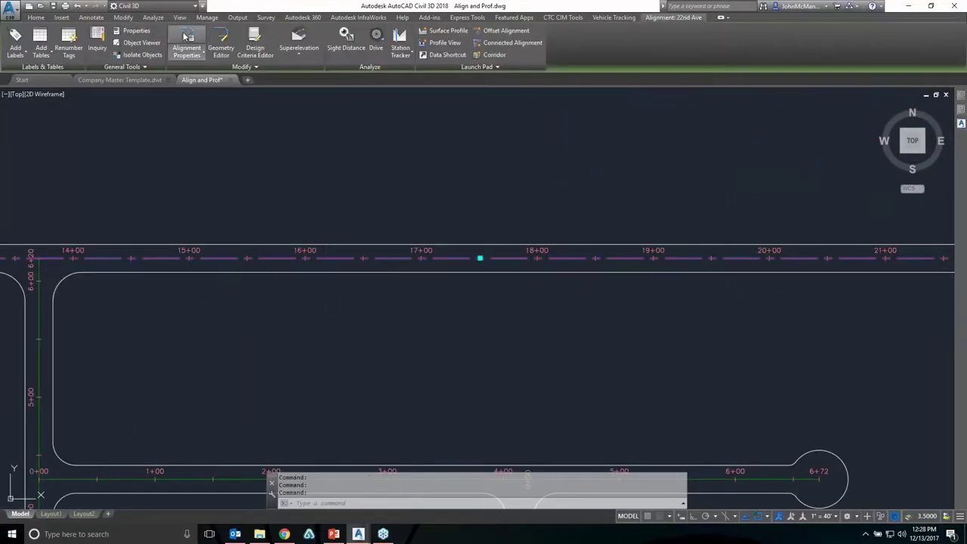
{"action": "left_click", "coordinate": [191, 39]}
{"action": "left_click", "coordinate": [509, 247]}
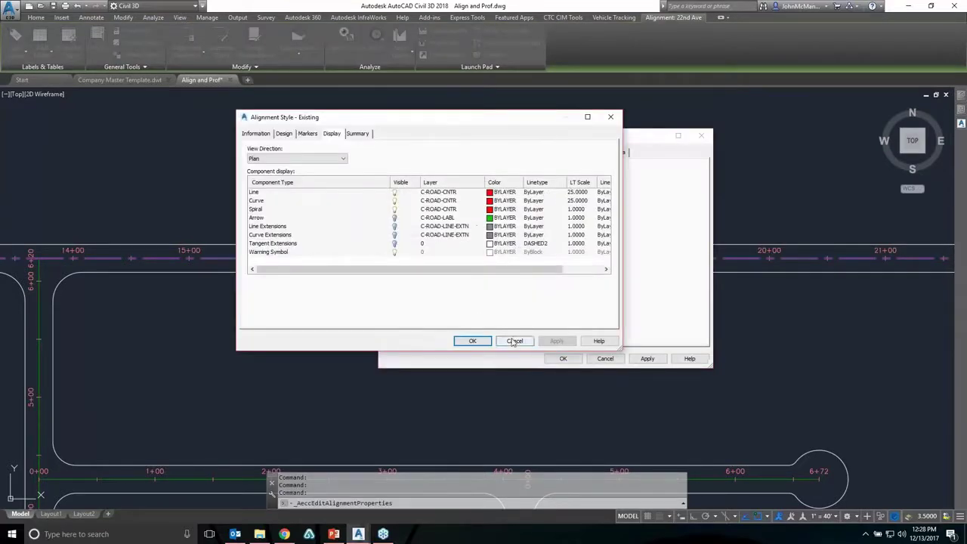
{"action": "left_click", "coordinate": [250, 133]}
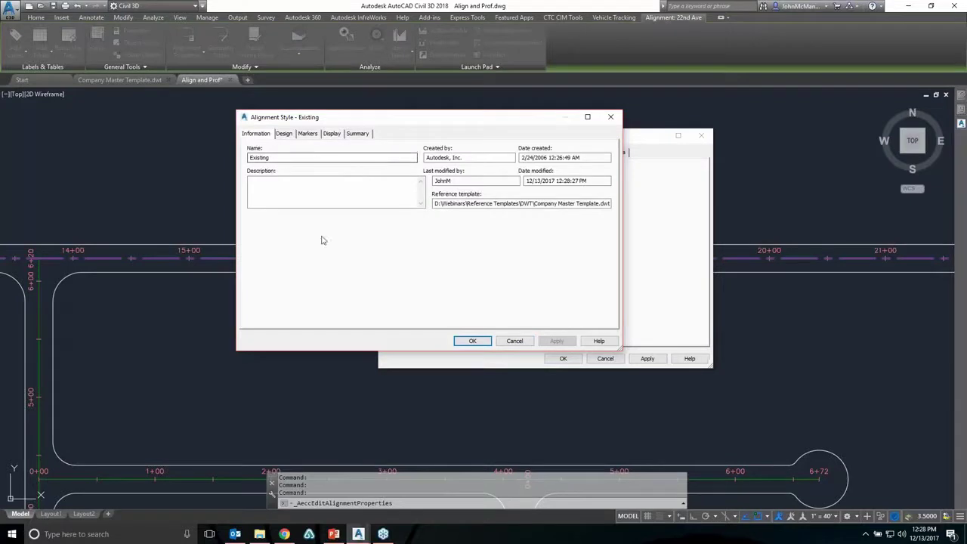
{"action": "left_click", "coordinate": [514, 341]}
{"action": "left_click", "coordinate": [606, 358]}
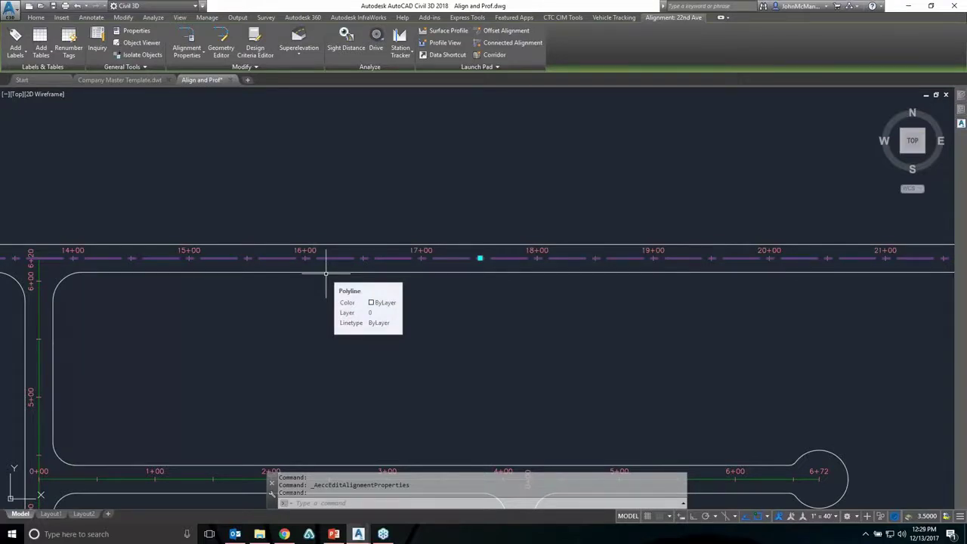
{"action": "key", "text": "Escape"}
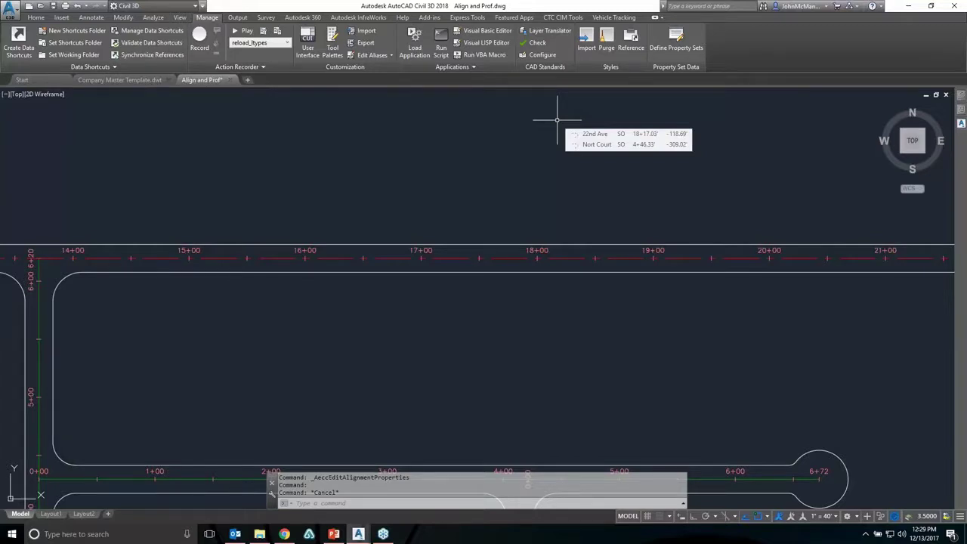
Open the referenced settings manager for the attached reference template and review the categories of its styles and settings
{"action": "scroll", "coordinate": [484, 204], "scroll_direction": "down", "scroll_amount": 2}
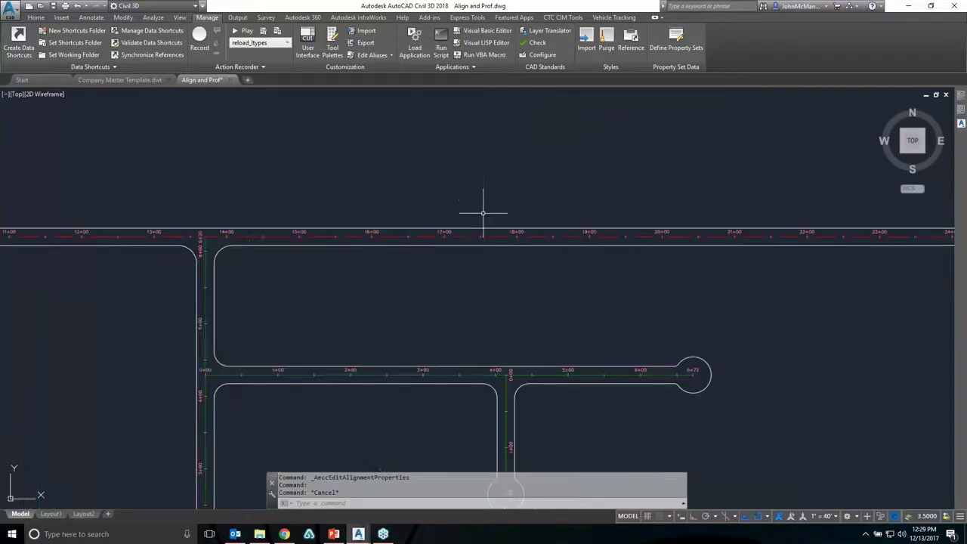
{"action": "mouse_move", "coordinate": [467, 217]}
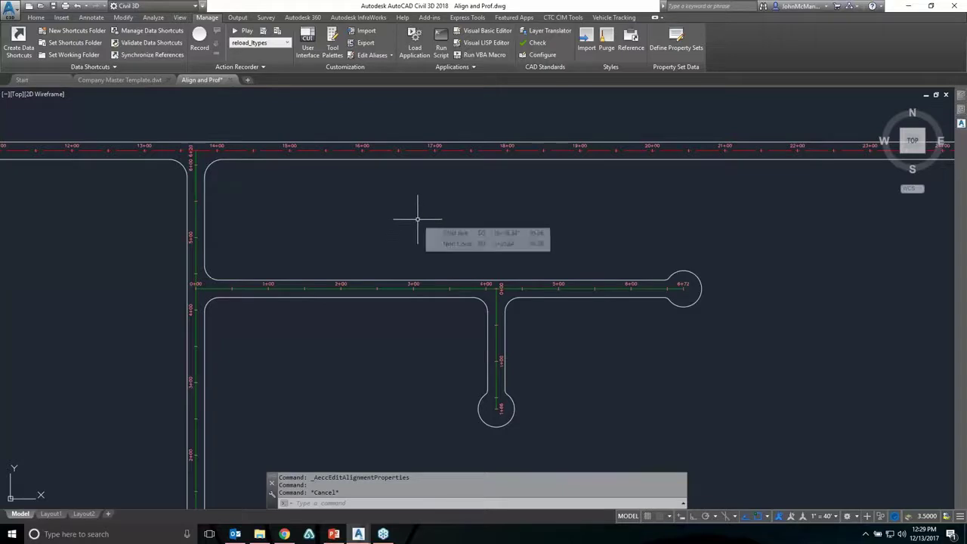
{"action": "left_click", "coordinate": [631, 42]}
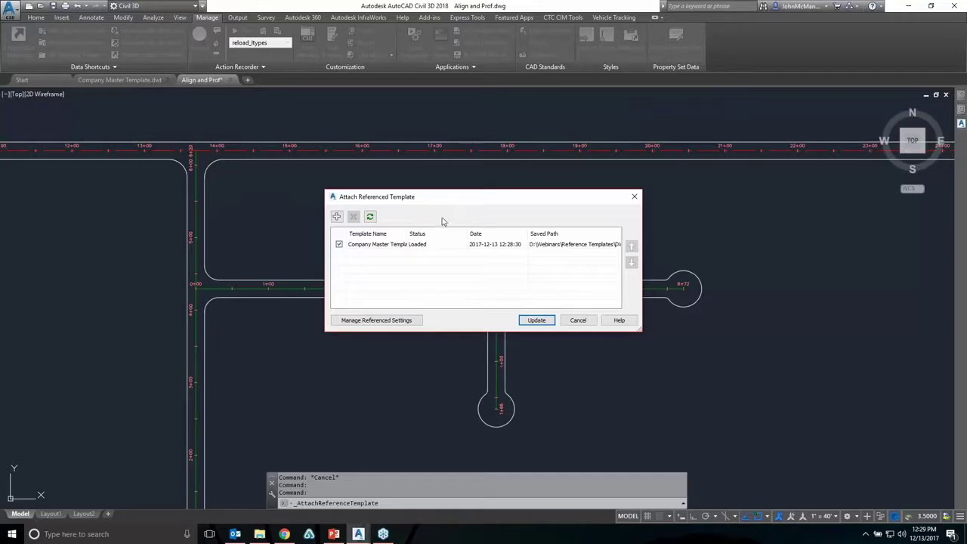
{"action": "left_click", "coordinate": [365, 321]}
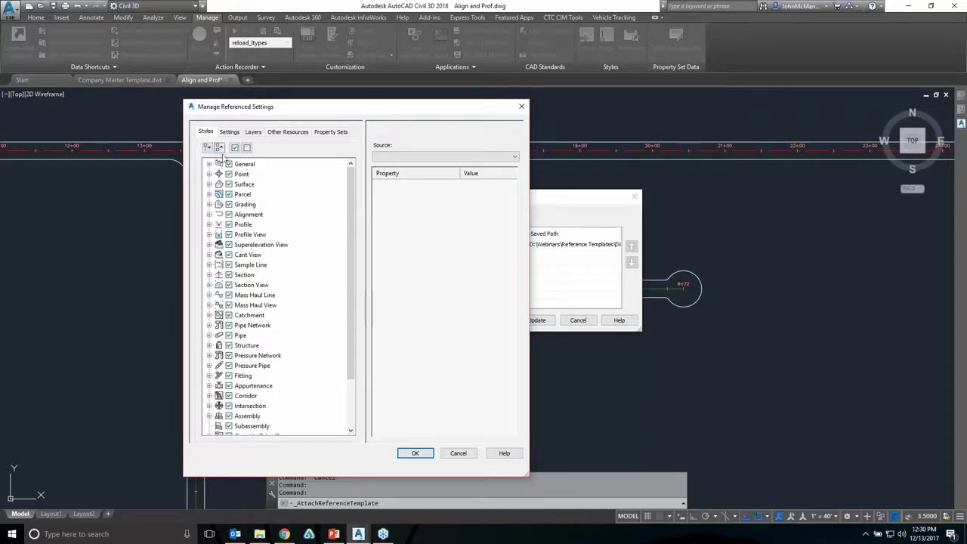
{"action": "scroll", "coordinate": [254, 316], "scroll_direction": "down", "scroll_amount": 2}
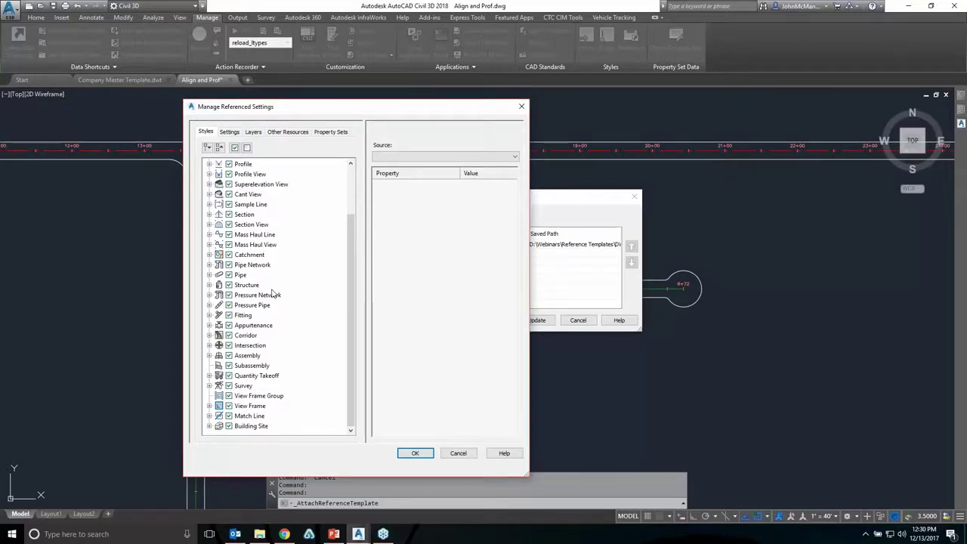
{"action": "scroll", "coordinate": [276, 272], "scroll_direction": "up", "scroll_amount": 2}
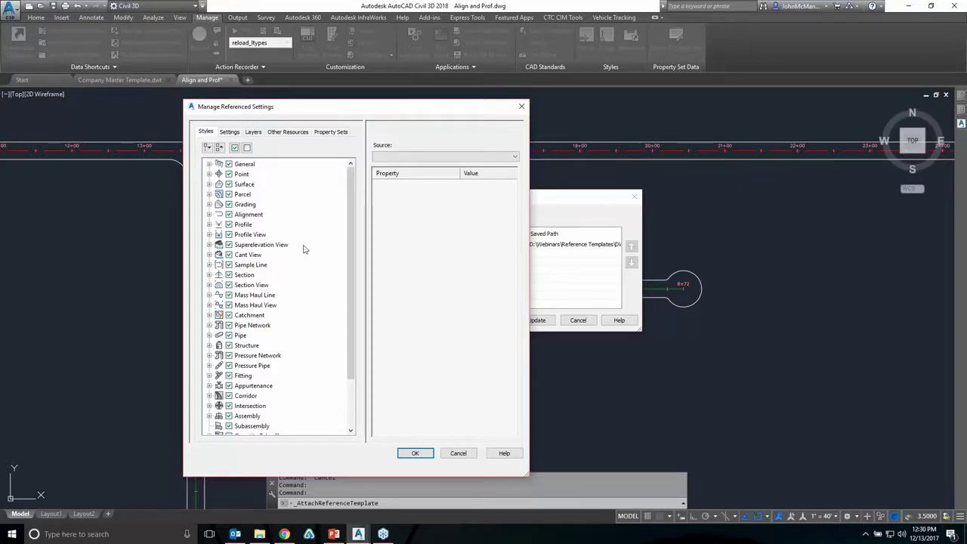
{"action": "left_click", "coordinate": [228, 132]}
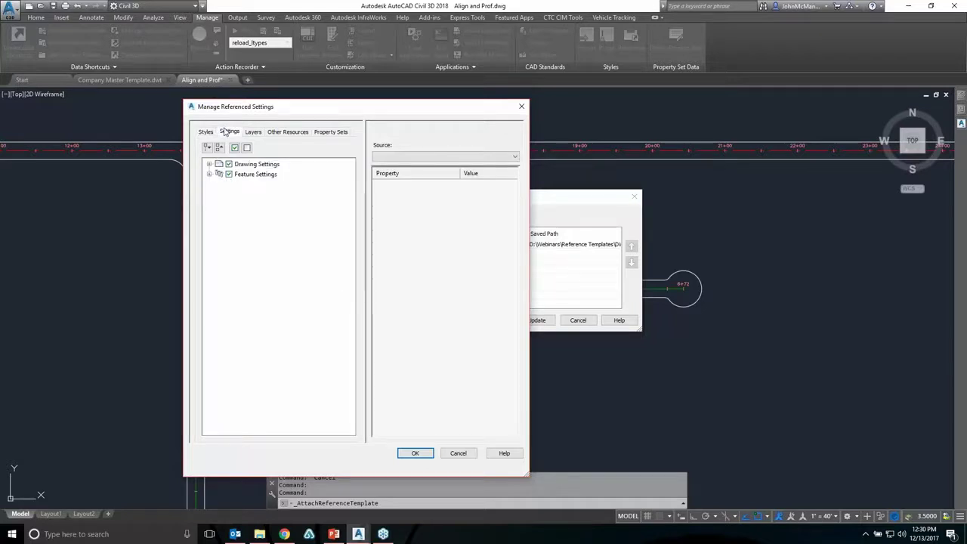
Expand the layers in the referenced settings and examine which of them are referenced by other objects
{"action": "left_click", "coordinate": [253, 132]}
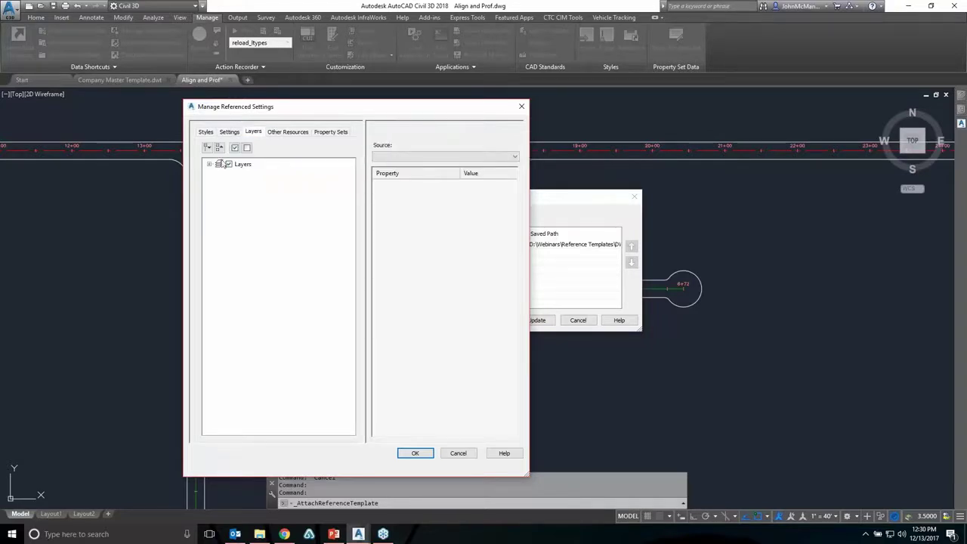
{"action": "left_click", "coordinate": [209, 164]}
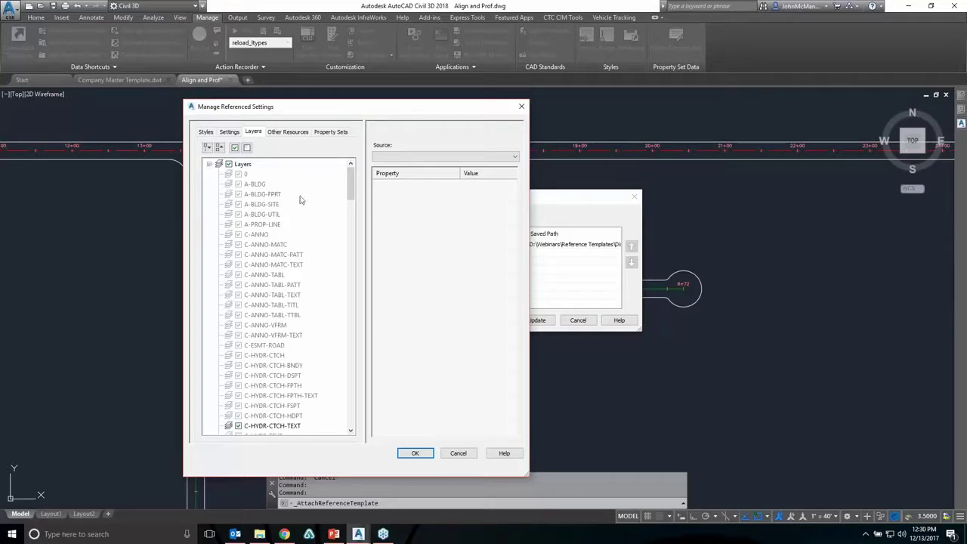
{"action": "scroll", "coordinate": [277, 189], "scroll_direction": "down", "scroll_amount": 1}
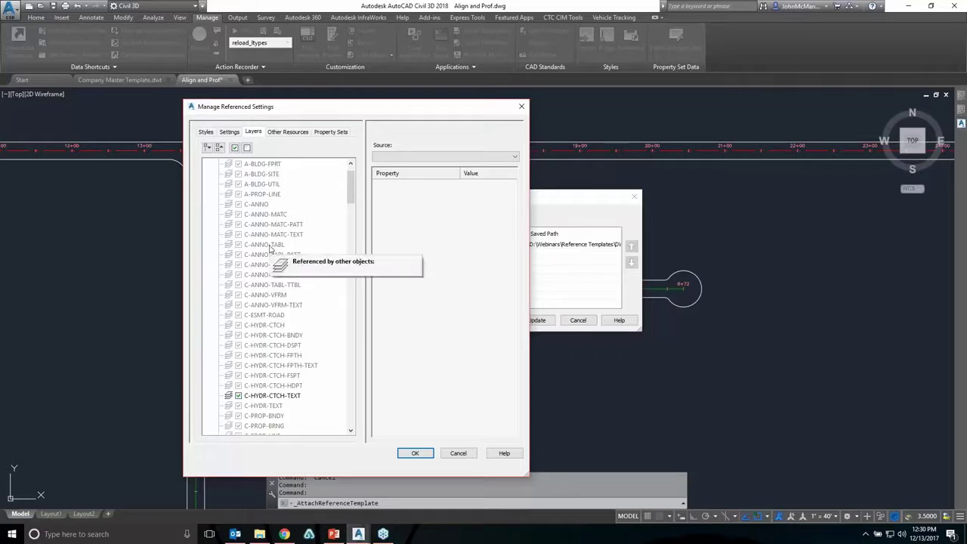
{"action": "mouse_move", "coordinate": [270, 249]}
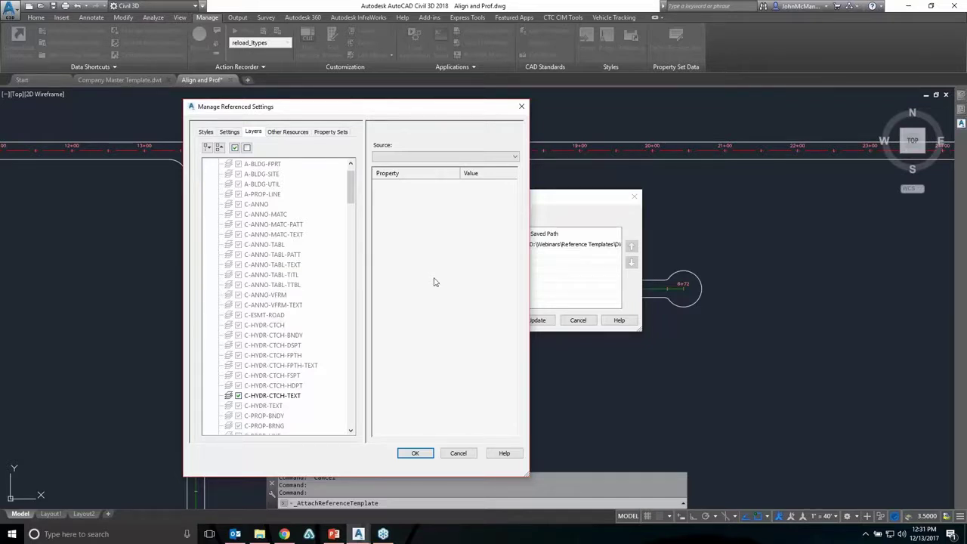
{"action": "scroll", "coordinate": [315, 300], "scroll_direction": "down", "scroll_amount": 1}
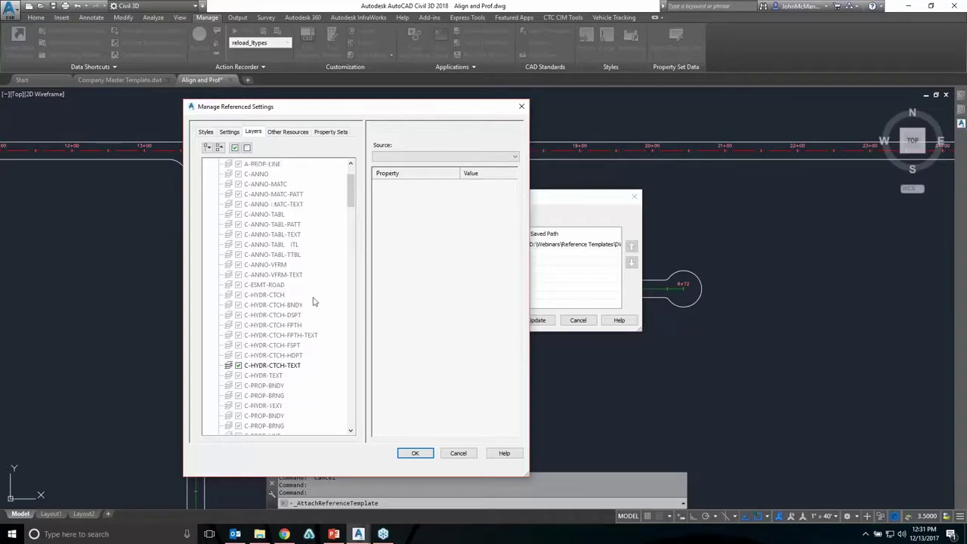
{"action": "scroll", "coordinate": [314, 302], "scroll_direction": "down", "scroll_amount": 1}
Deselect all optional layers, such as C-HYDR-CTCH-TEXT and C-PROP-PATT, in the referenced settings and accept the selection
{"action": "scroll", "coordinate": [316, 295], "scroll_direction": "down", "scroll_amount": 1}
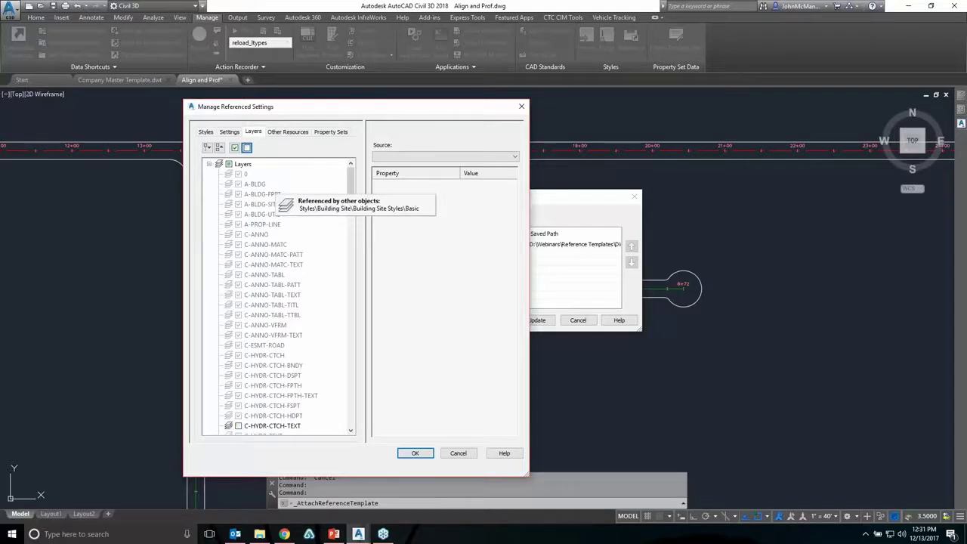
{"action": "scroll", "coordinate": [330, 294], "scroll_direction": "down", "scroll_amount": 4}
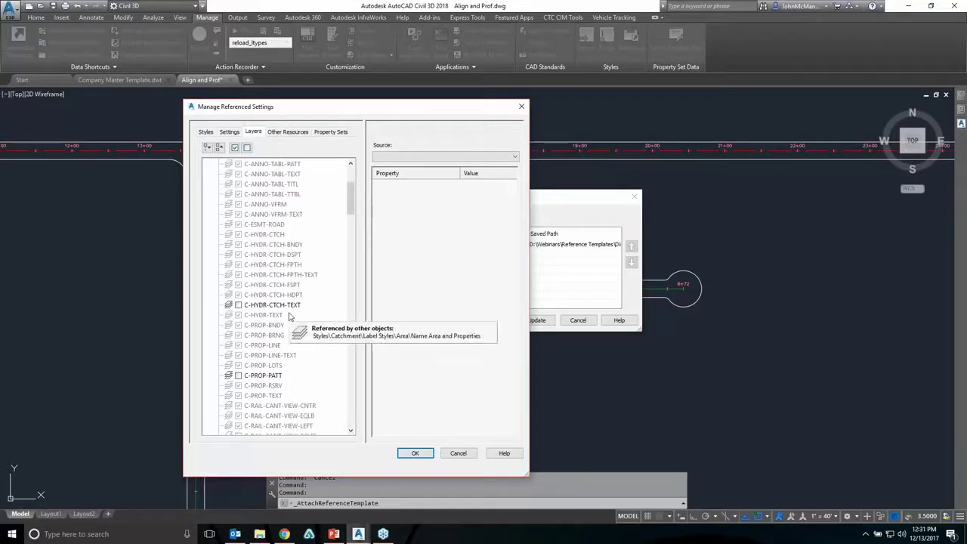
{"action": "mouse_move", "coordinate": [330, 300]}
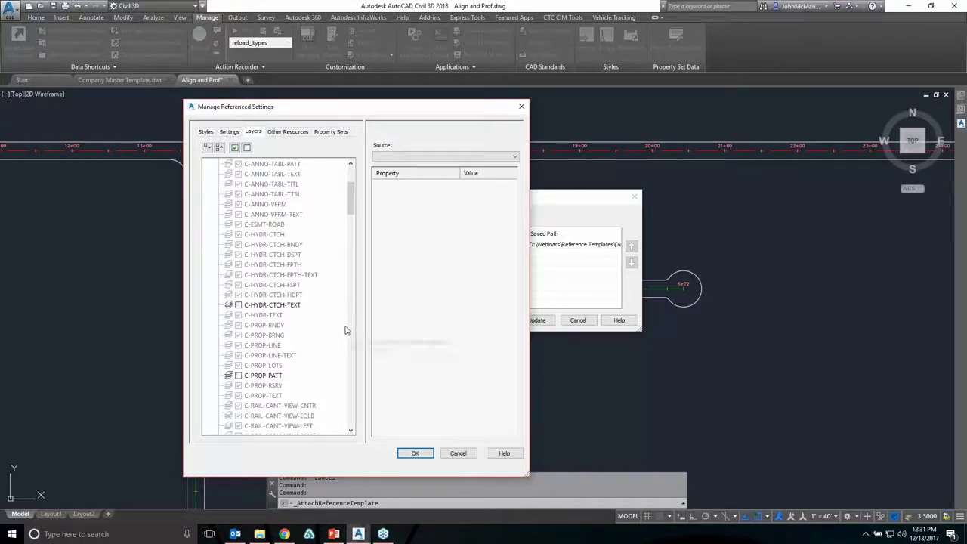
{"action": "mouse_move", "coordinate": [346, 330]}
{"action": "left_click", "coordinate": [415, 453]}
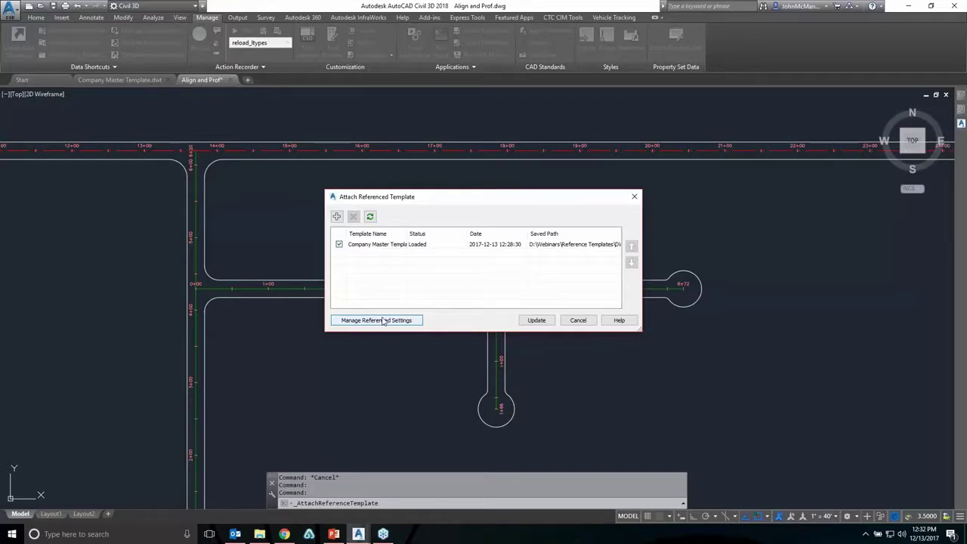
Leave the reference template attachment without updating it and close the Align and Prof drawing
{"action": "left_click", "coordinate": [578, 320]}
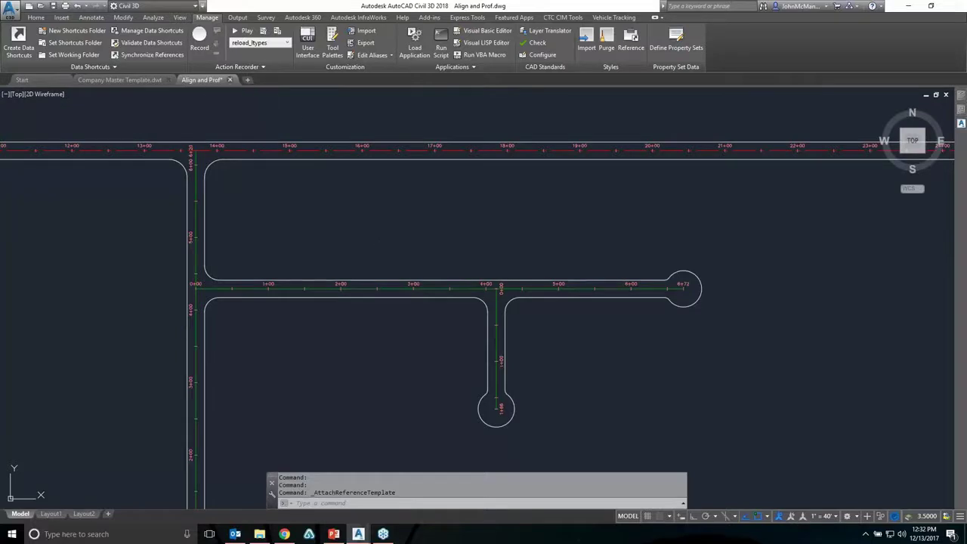
{"action": "left_click", "coordinate": [469, 288]}
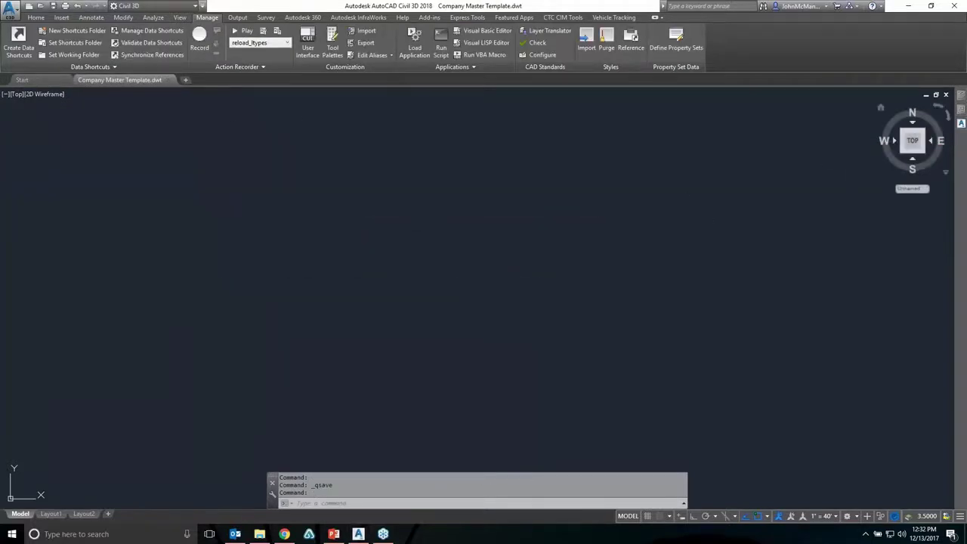
Filter the master template's layer list to the Road layers
{"action": "mouse_move", "coordinate": [963, 112]}
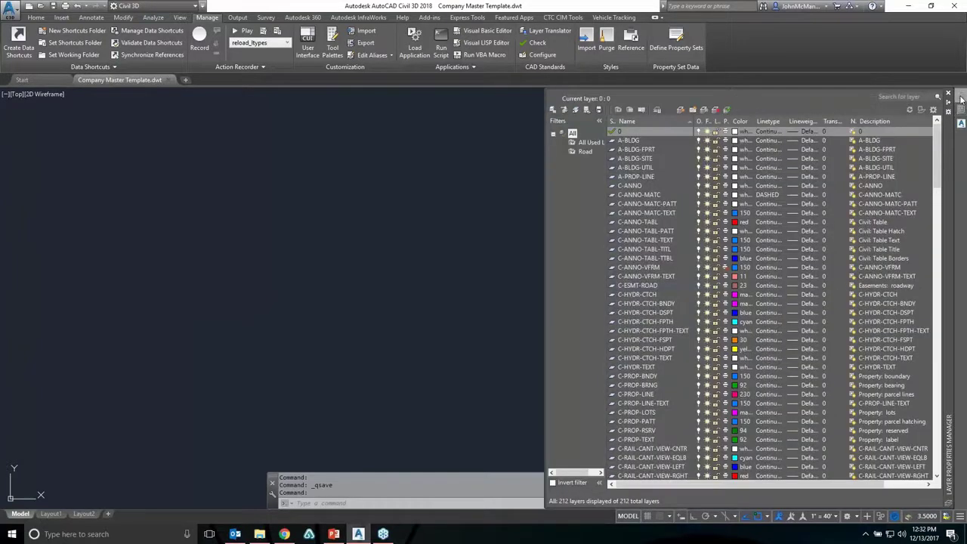
{"action": "left_click", "coordinate": [581, 151]}
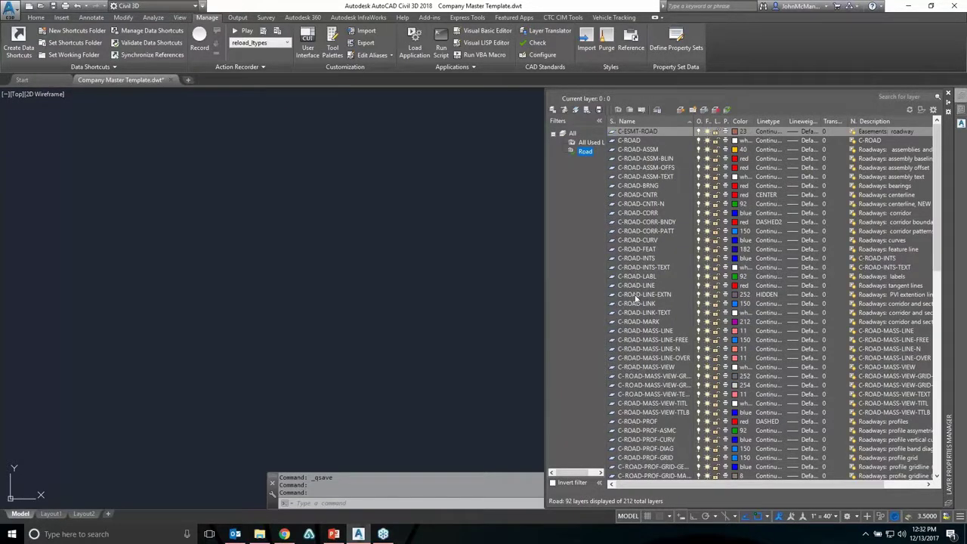
{"action": "left_click", "coordinate": [637, 285]}
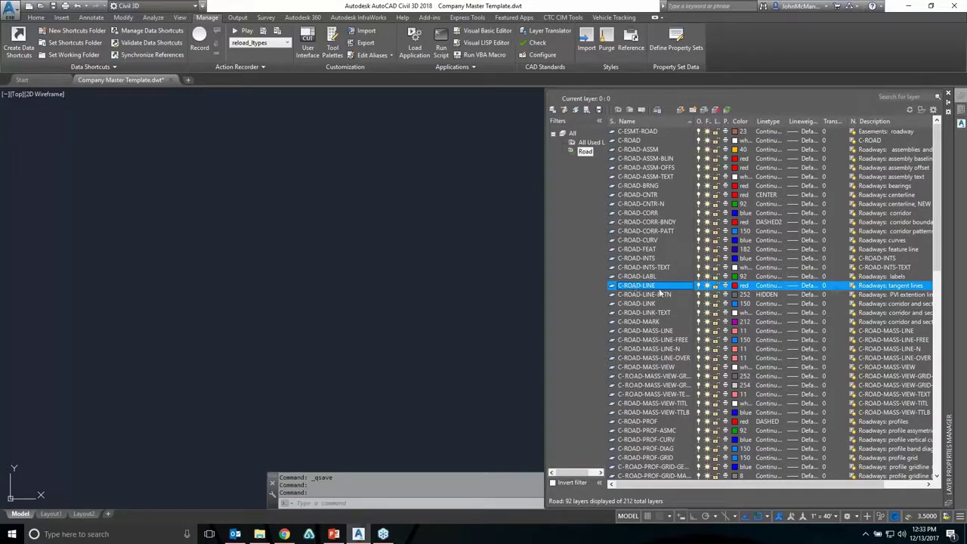
{"action": "left_click", "coordinate": [765, 288]}
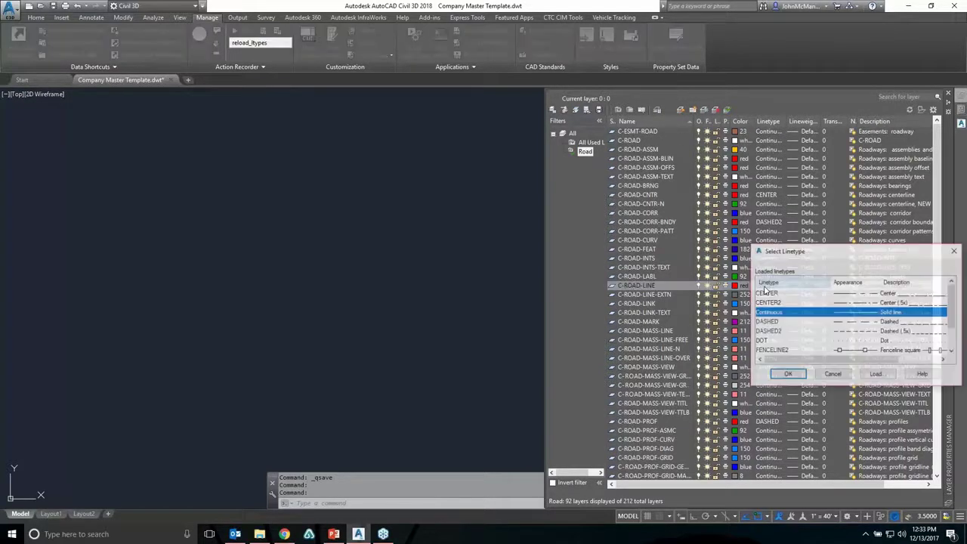
{"action": "left_click", "coordinate": [831, 374]}
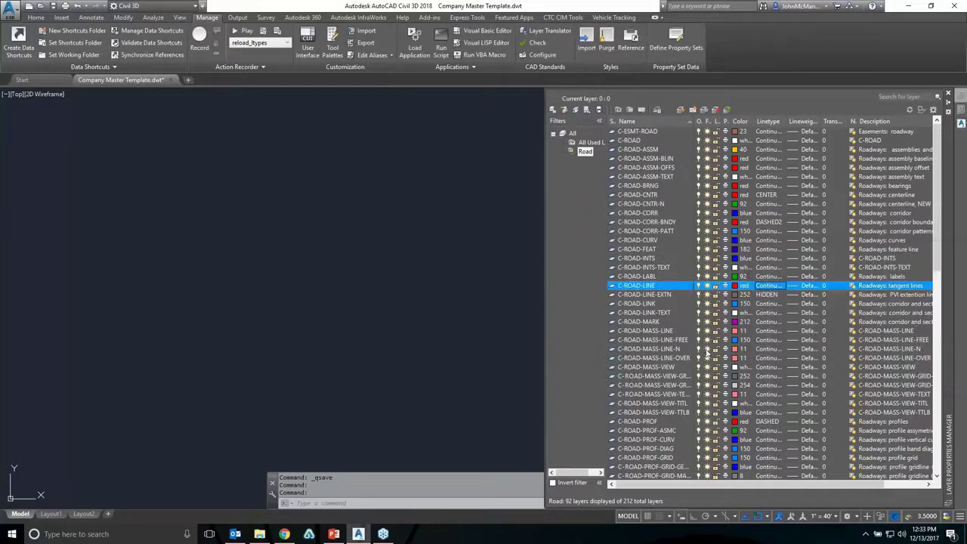
{"action": "scroll", "coordinate": [671, 312], "scroll_direction": "down", "scroll_amount": 1}
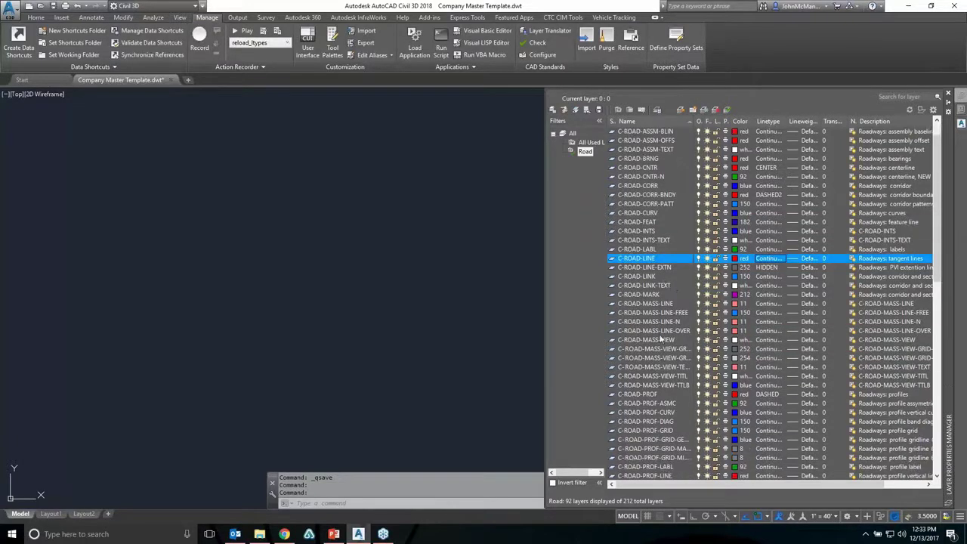
{"action": "scroll", "coordinate": [660, 332], "scroll_direction": "up", "scroll_amount": 1}
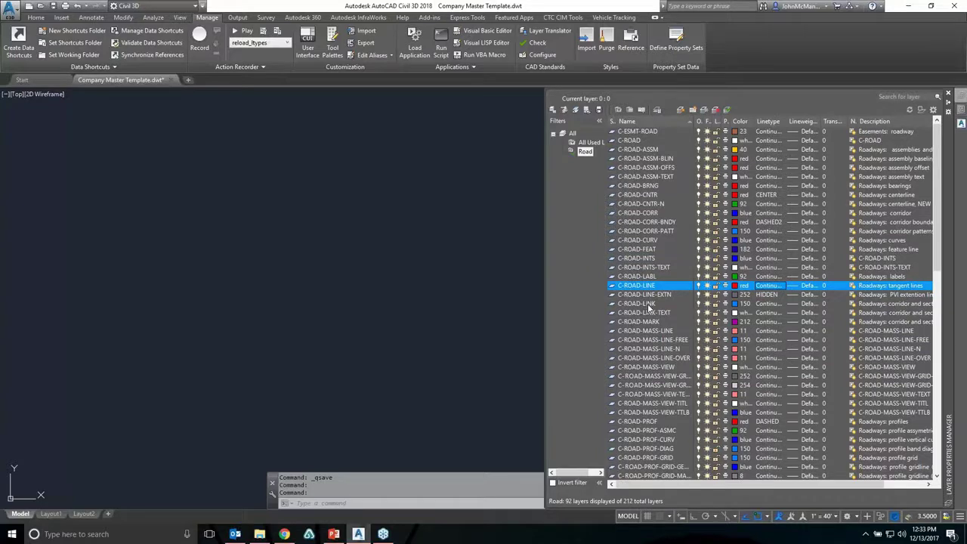
Set the linetype of the C-ROAD-CNTR layer to DASHED and save the master template
{"action": "left_click", "coordinate": [655, 196]}
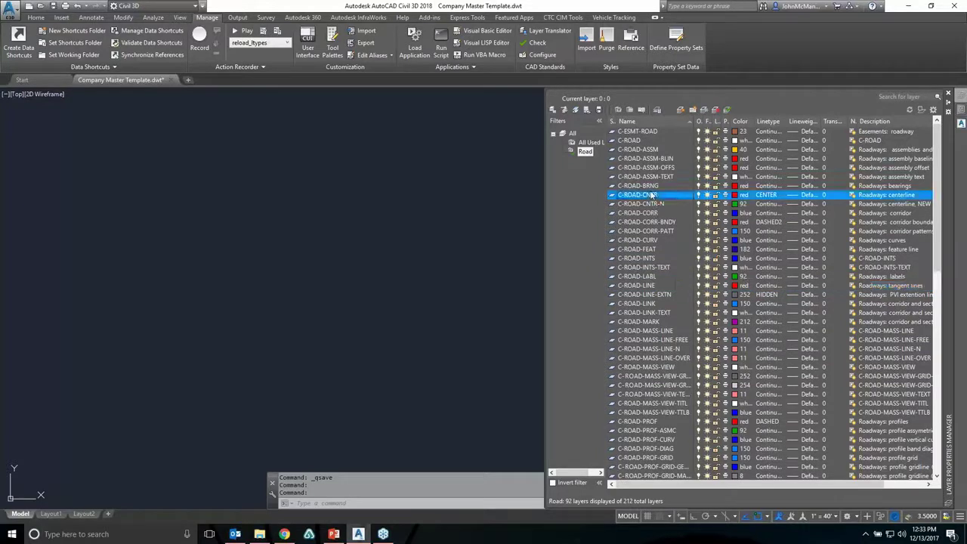
{"action": "left_click", "coordinate": [770, 195]}
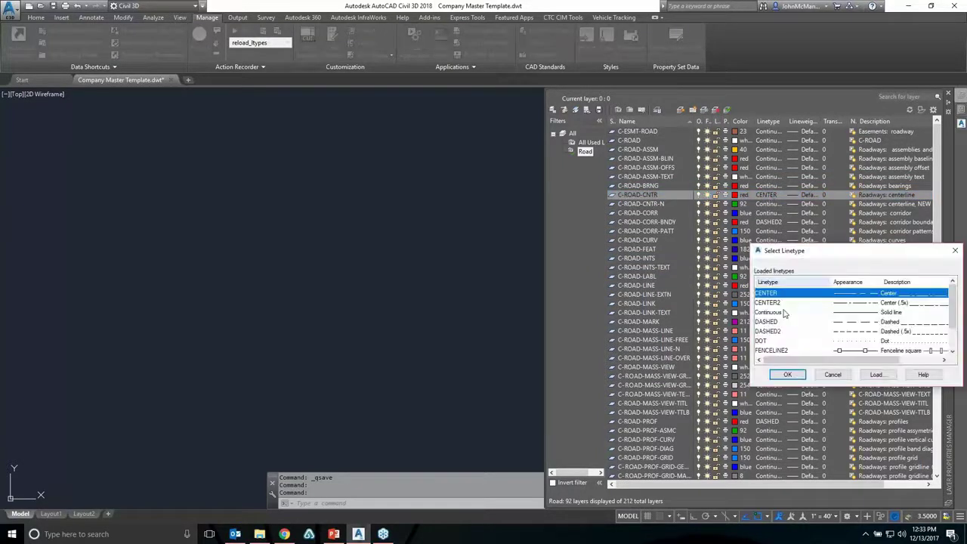
{"action": "left_click_drag", "start_coordinate": [806, 261], "coordinate": [753, 214]}
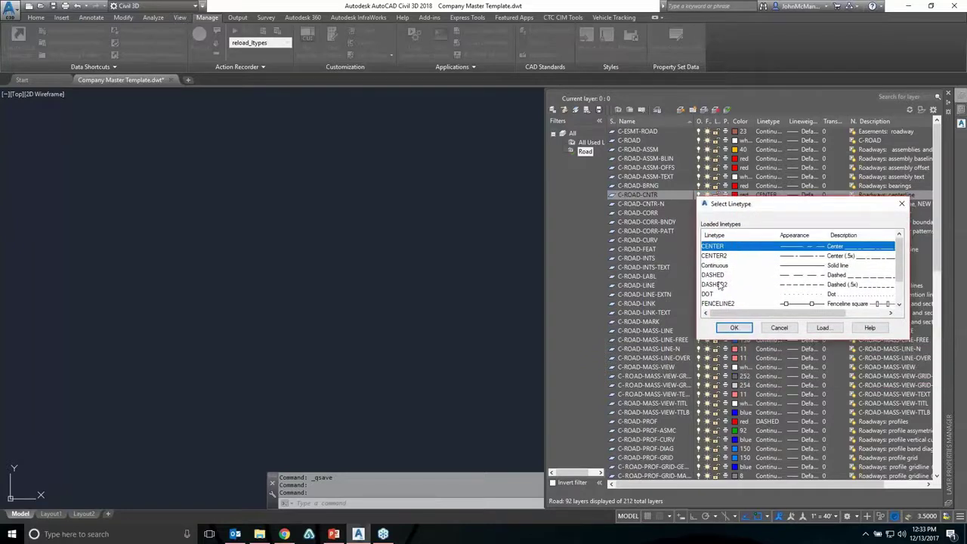
{"action": "left_click", "coordinate": [721, 285]}
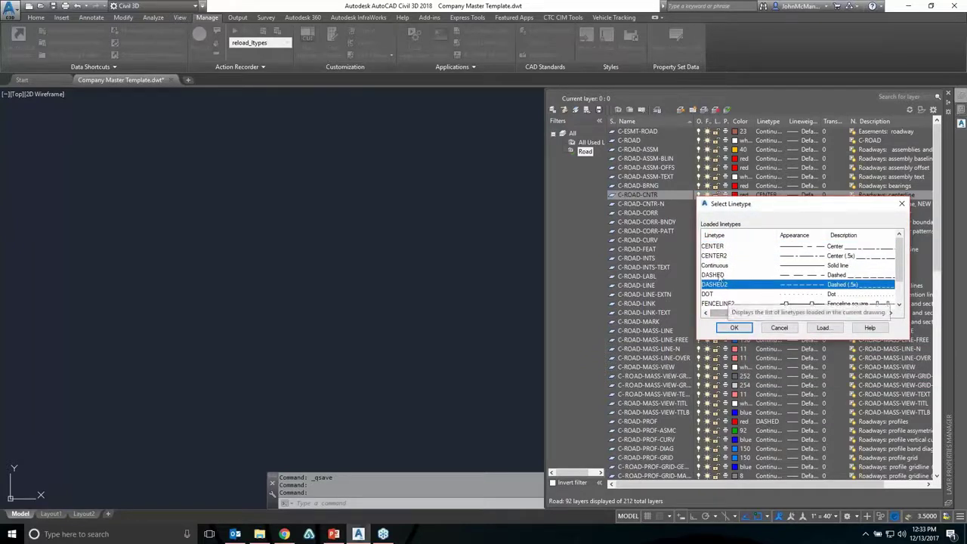
{"action": "left_click", "coordinate": [719, 275]}
{"action": "left_click", "coordinate": [734, 327]}
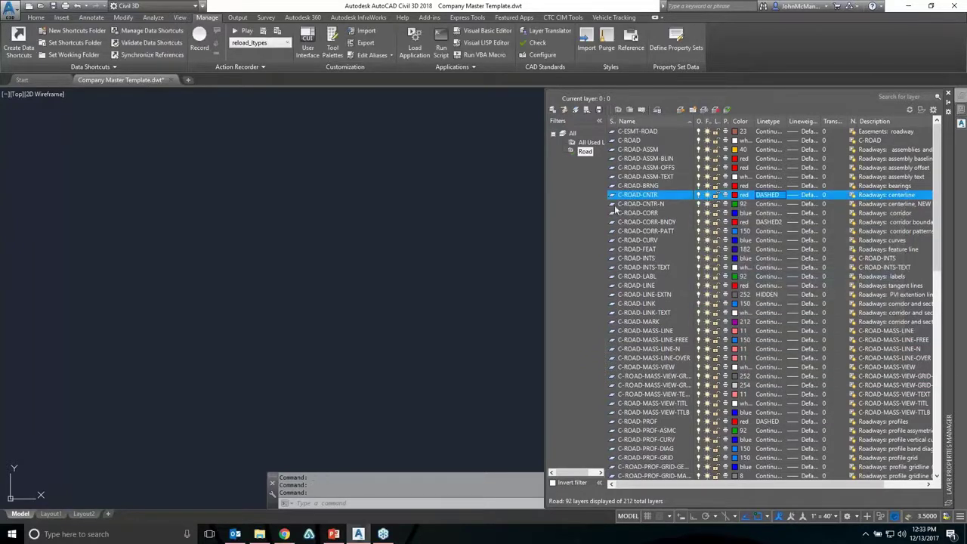
{"action": "key", "text": "ctrl+s"}
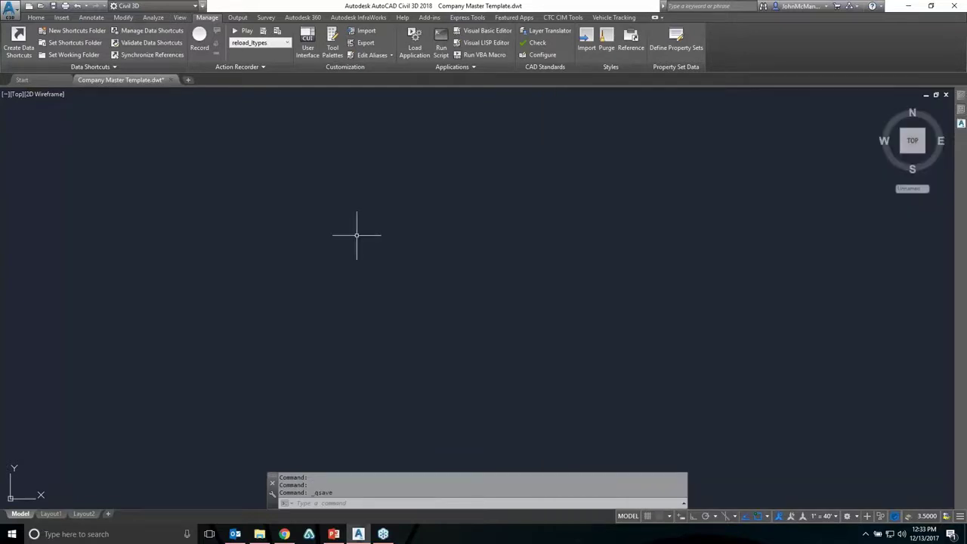
Reopen the recent Align and Prof drawing and inspect the linetype of the 22nd Ave centerline
{"action": "left_click", "coordinate": [35, 78]}
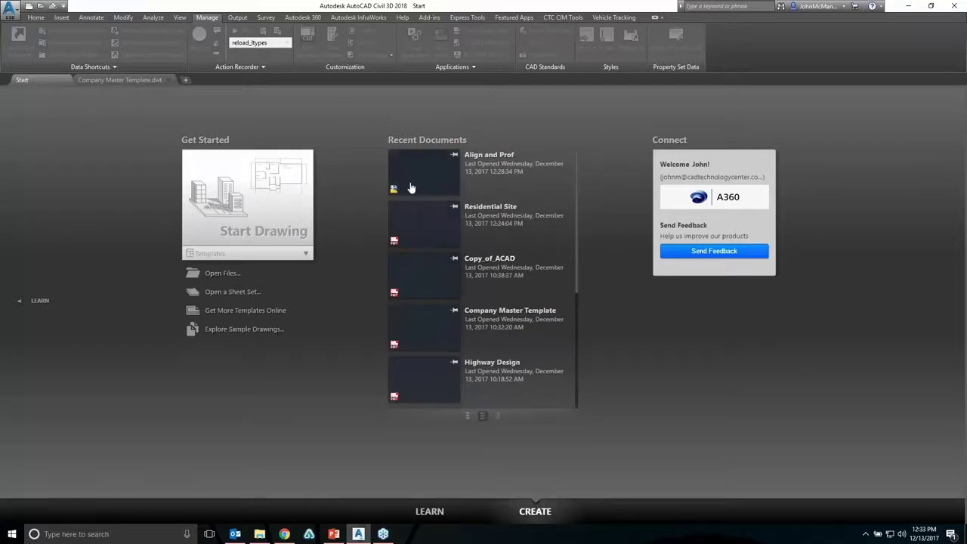
{"action": "left_click", "coordinate": [411, 187]}
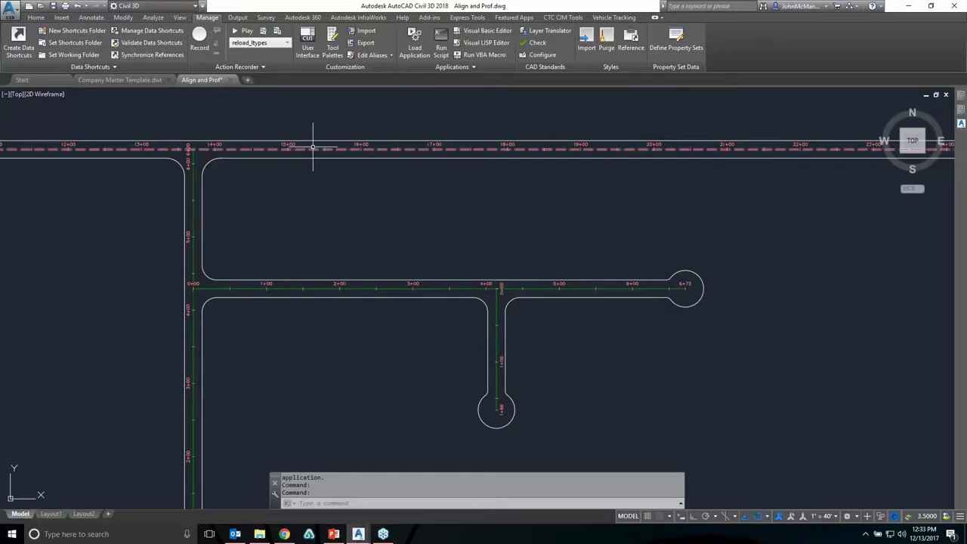
{"action": "scroll", "coordinate": [229, 141], "scroll_direction": "up", "scroll_amount": 4}
{"action": "scroll", "coordinate": [318, 235], "scroll_direction": "down", "scroll_amount": 2}
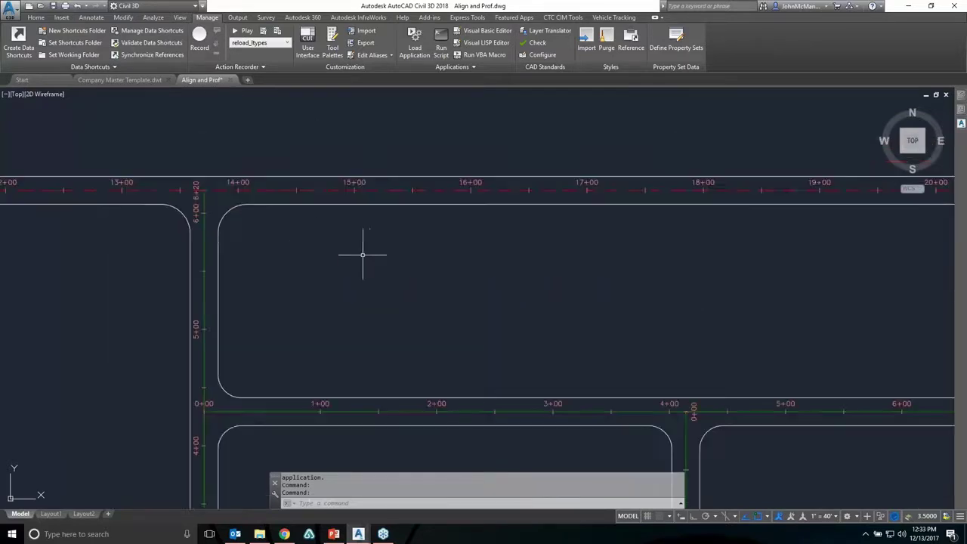
{"action": "mouse_move", "coordinate": [370, 252]}
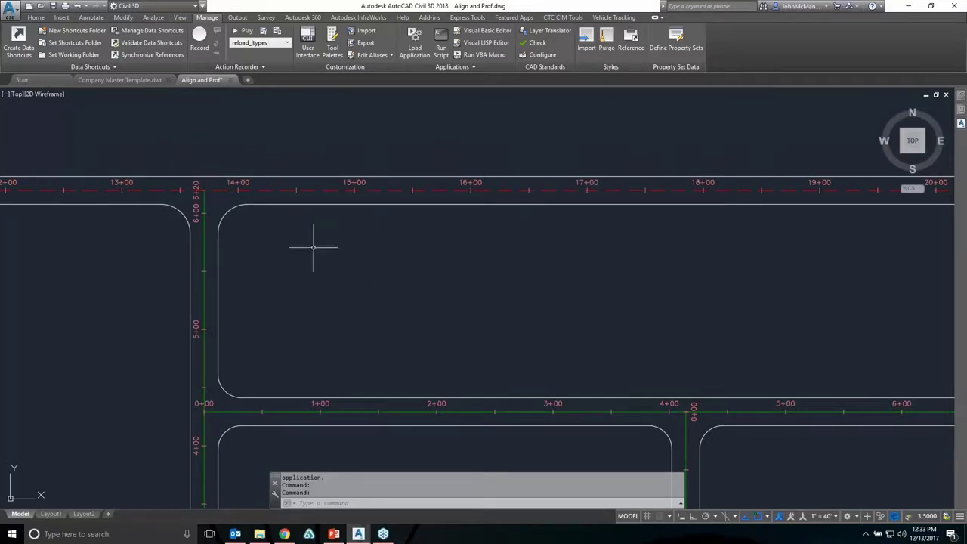
{"action": "mouse_move", "coordinate": [395, 287]}
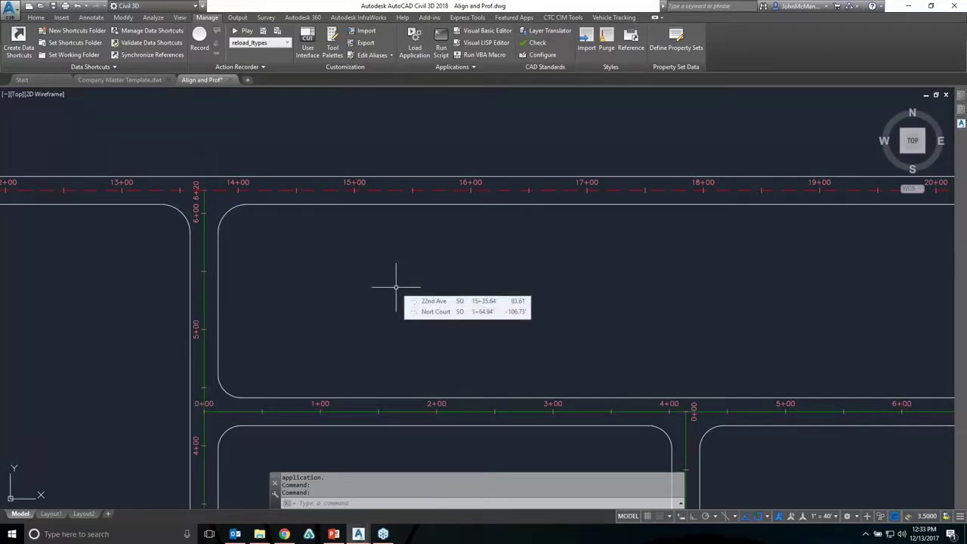
{"action": "scroll", "coordinate": [393, 284], "scroll_direction": "down", "scroll_amount": 5}
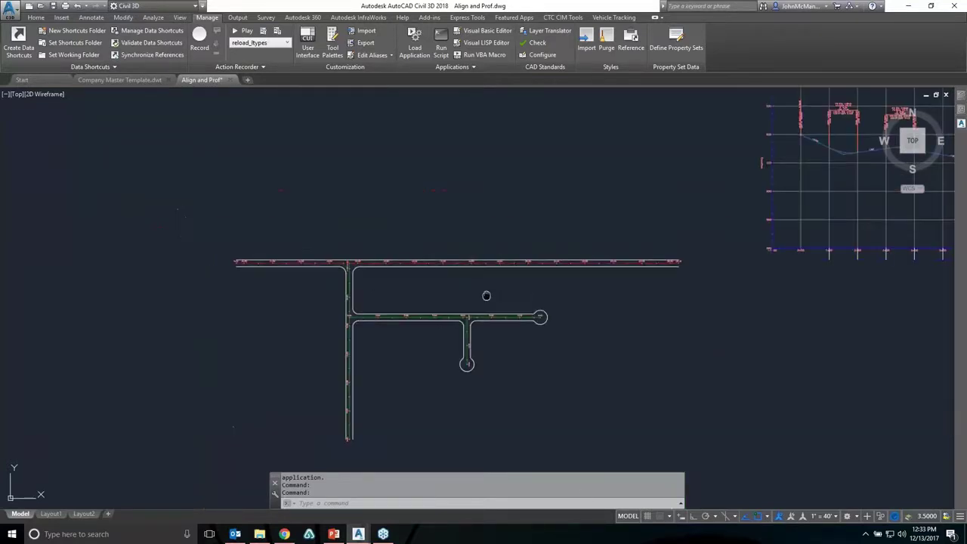
{"action": "mouse_move", "coordinate": [447, 282]}
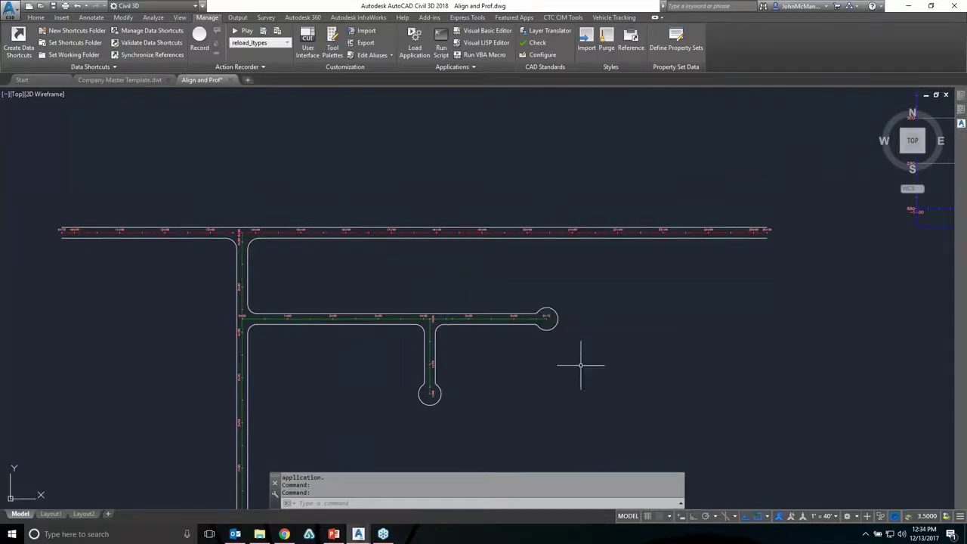
{"action": "mouse_move", "coordinate": [581, 365]}
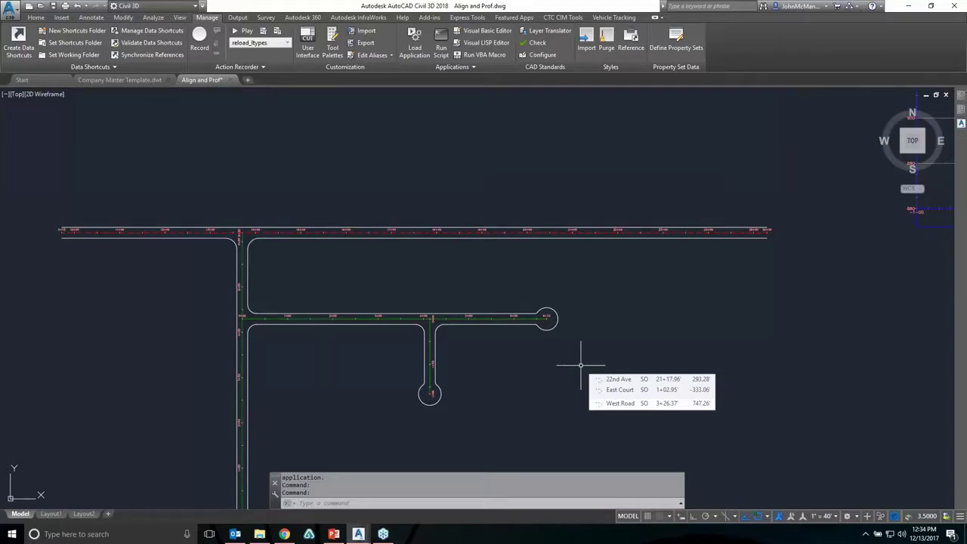
Copy the design profile in the Nort Court profile view 25 units straight down with Ortho on
{"action": "scroll", "coordinate": [566, 414], "scroll_direction": "down", "scroll_amount": 2}
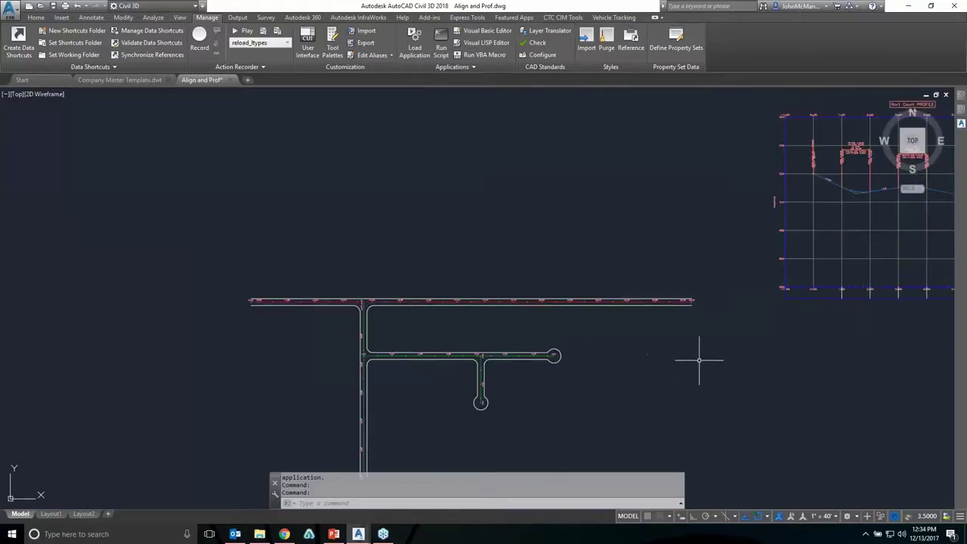
{"action": "middle_click_drag", "start_coordinate": [683, 365], "coordinate": [300, 352]}
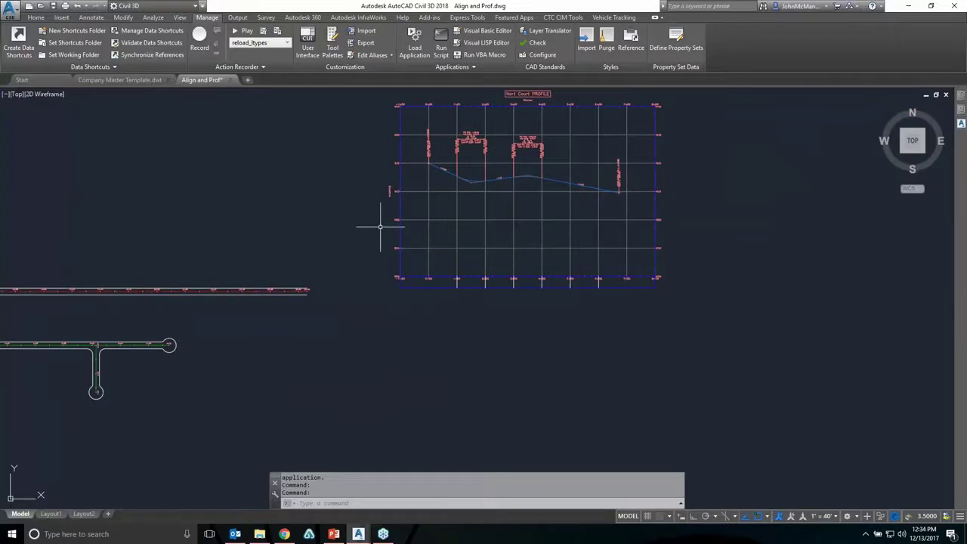
{"action": "middle_click_drag", "start_coordinate": [384, 222], "coordinate": [350, 251]}
{"action": "scroll", "coordinate": [389, 211], "scroll_direction": "up", "scroll_amount": 4}
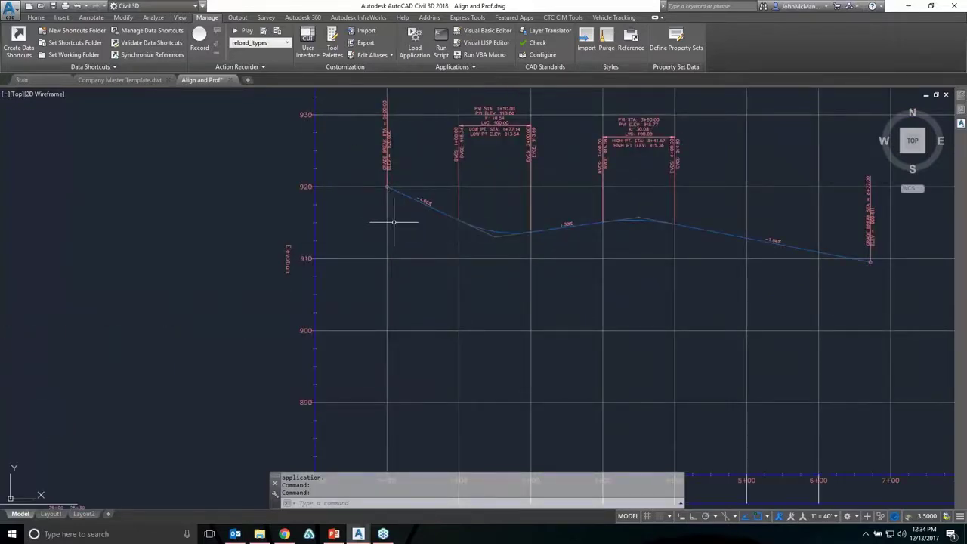
{"action": "scroll", "coordinate": [406, 222], "scroll_direction": "up", "scroll_amount": 2}
{"action": "middle_click_drag", "start_coordinate": [406, 222], "coordinate": [352, 296]}
{"action": "scroll", "coordinate": [352, 297], "scroll_direction": "down", "scroll_amount": 2}
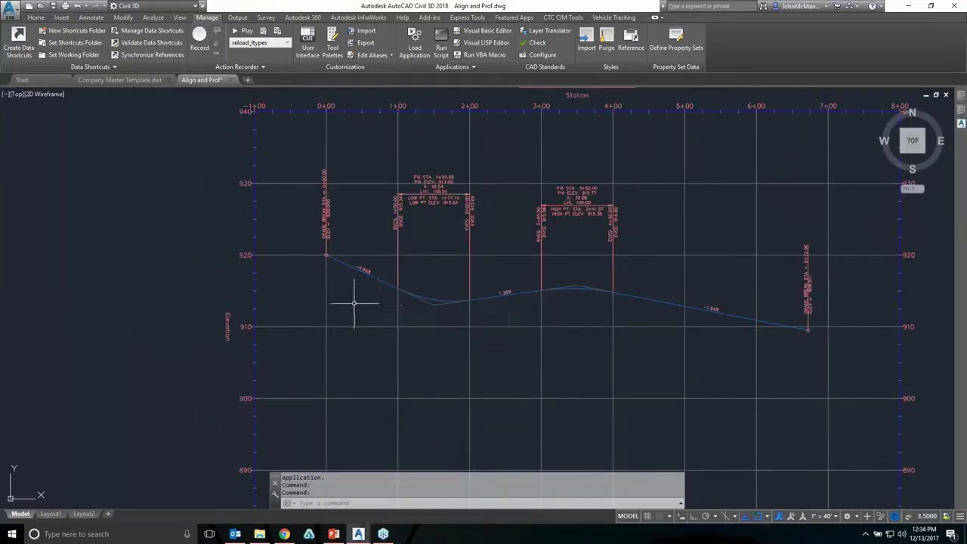
{"action": "key", "text": "Return"}
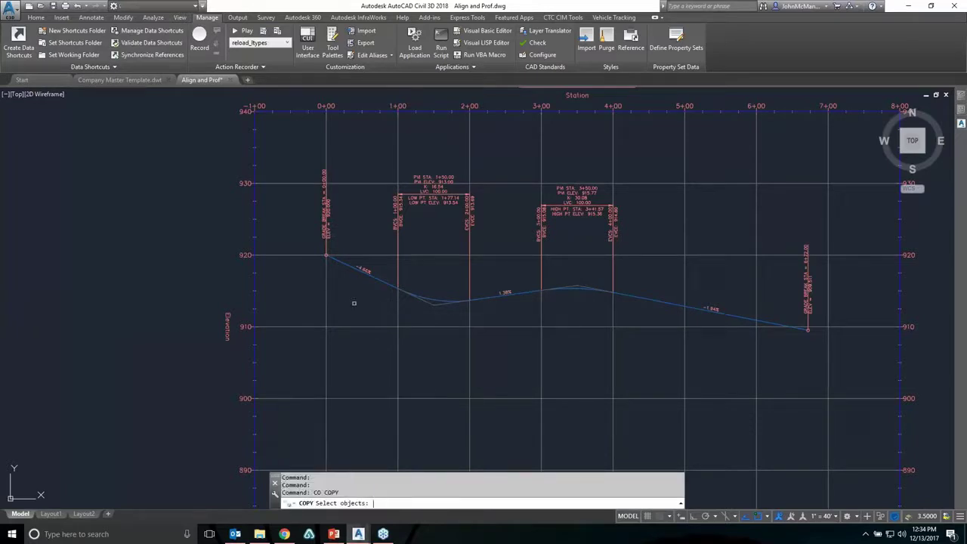
{"action": "scroll", "coordinate": [349, 302], "scroll_direction": "up", "scroll_amount": 3}
{"action": "left_click", "coordinate": [322, 233]}
{"action": "scroll", "coordinate": [323, 255], "scroll_direction": "up", "scroll_amount": 2}
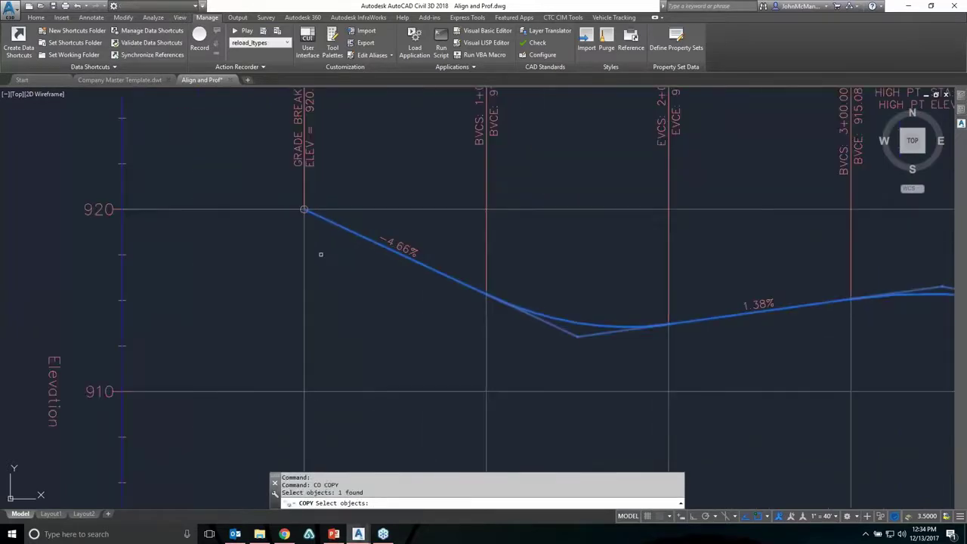
{"action": "key", "text": "Return"}
{"action": "left_click", "coordinate": [321, 245]}
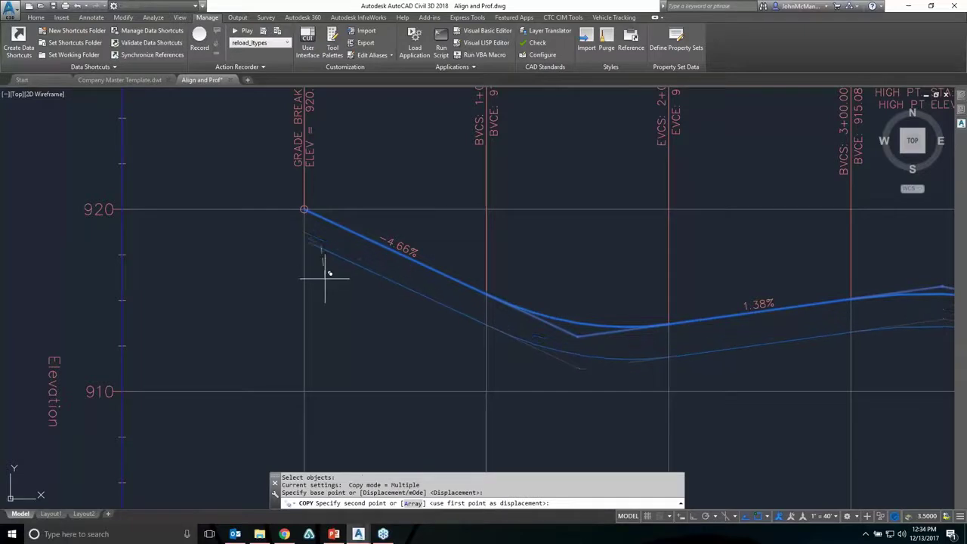
{"action": "key", "text": "F8"}
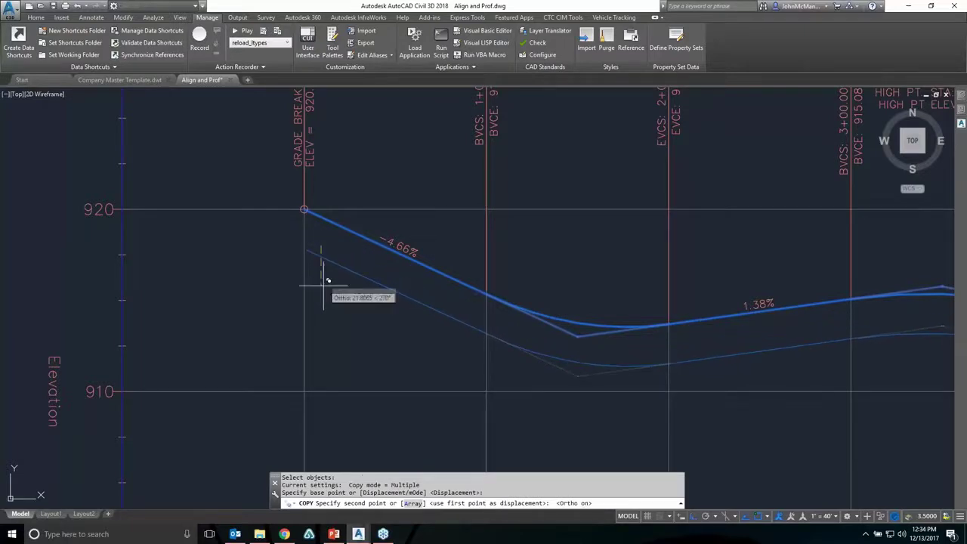
{"action": "type", "text": "25"}
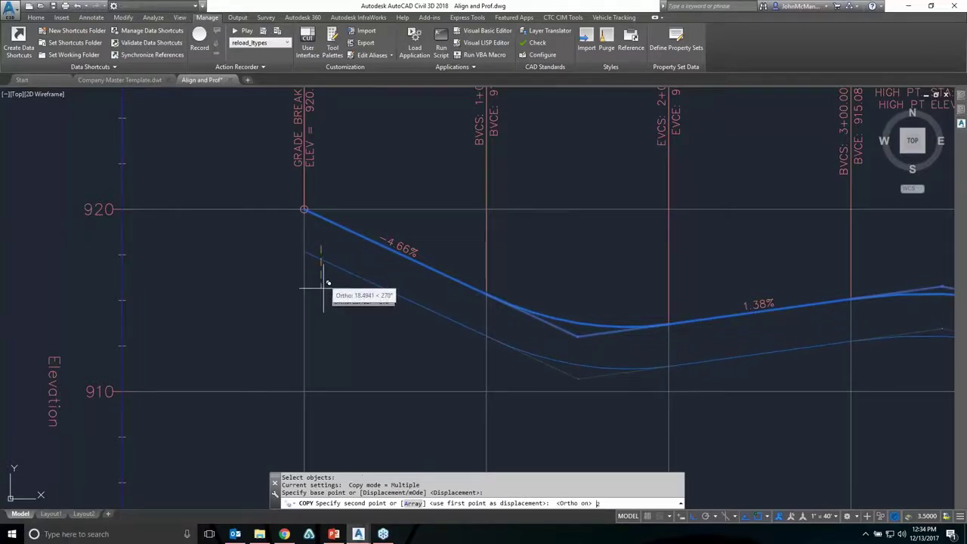
{"action": "key", "text": "Return"}
{"action": "key", "text": "Escape"}
{"action": "scroll", "coordinate": [335, 296], "scroll_direction": "down", "scroll_amount": 4}
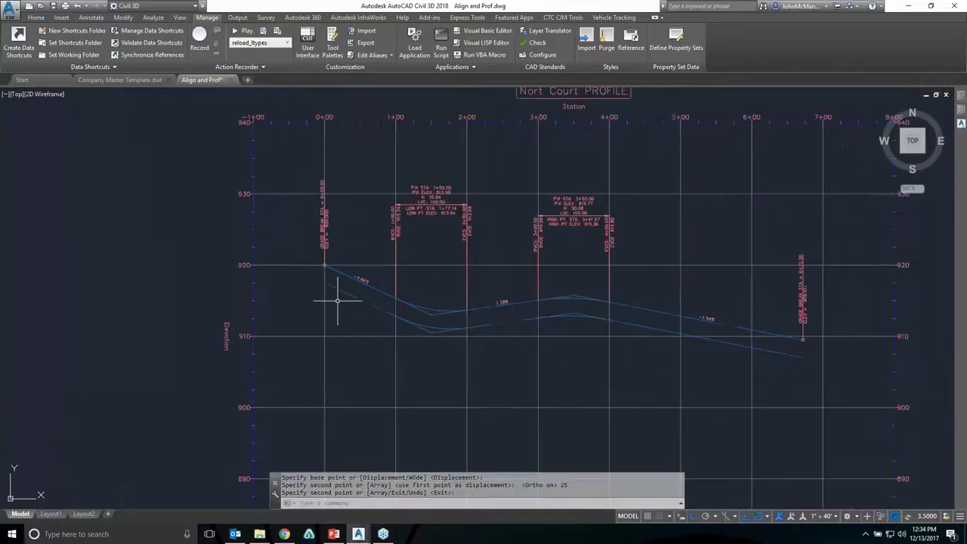
Rename the lower copied profile in the Nort Court profile view as FG Nort Court Datum
{"action": "left_click", "coordinate": [352, 296]}
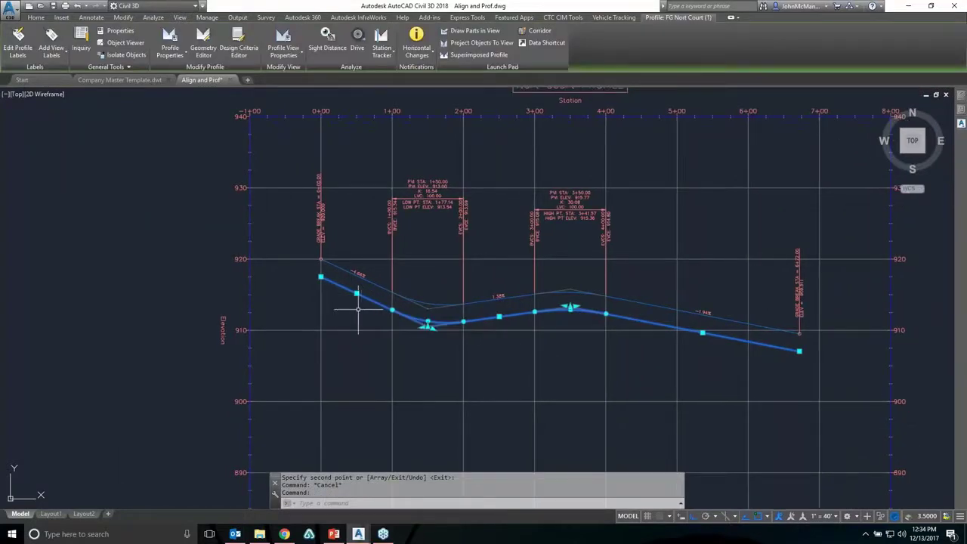
{"action": "left_click", "coordinate": [170, 41]}
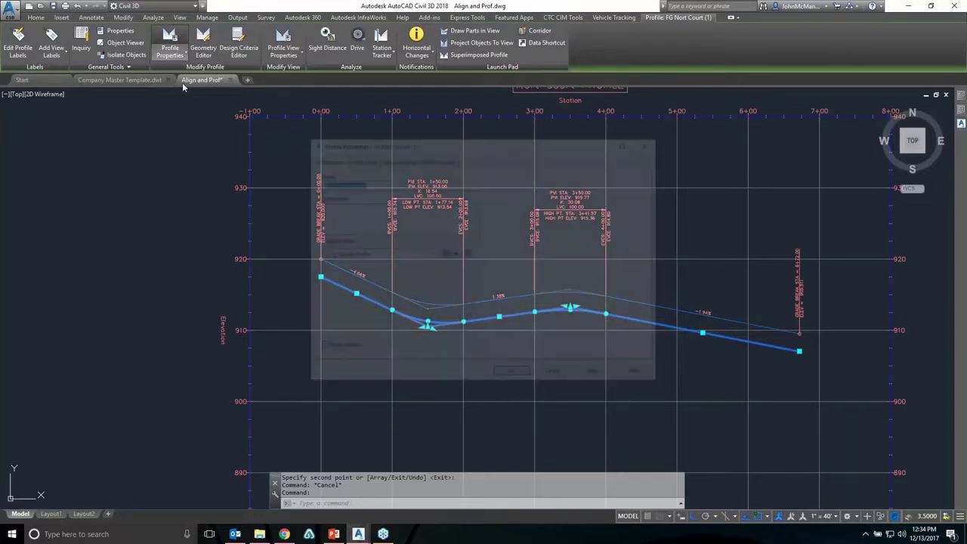
{"action": "left_click", "coordinate": [373, 183]}
{"action": "key", "text": "BackSpace"}
{"action": "key", "text": "BackSpace"}
{"action": "key", "text": "BackSpace"}
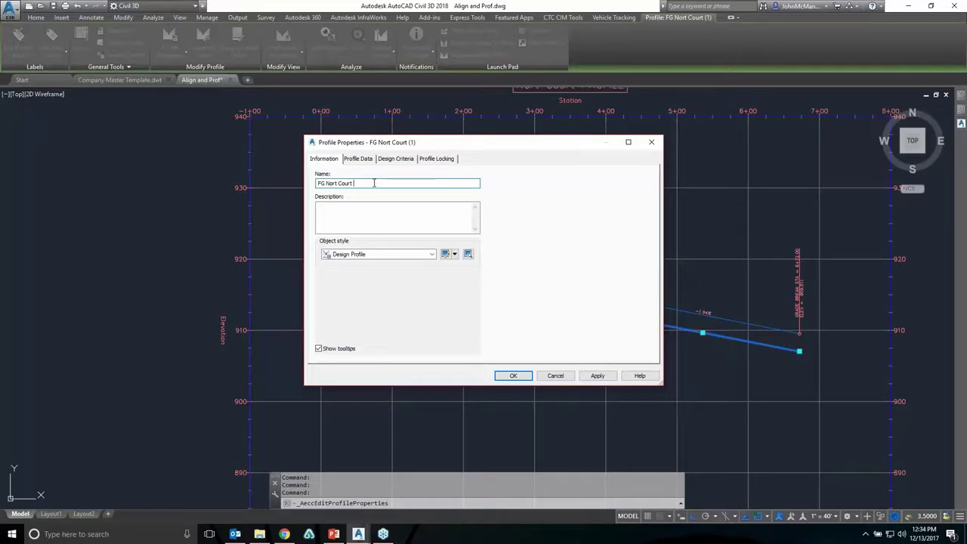
{"action": "type", "text": "Datum"}
{"action": "left_click", "coordinate": [359, 257]}
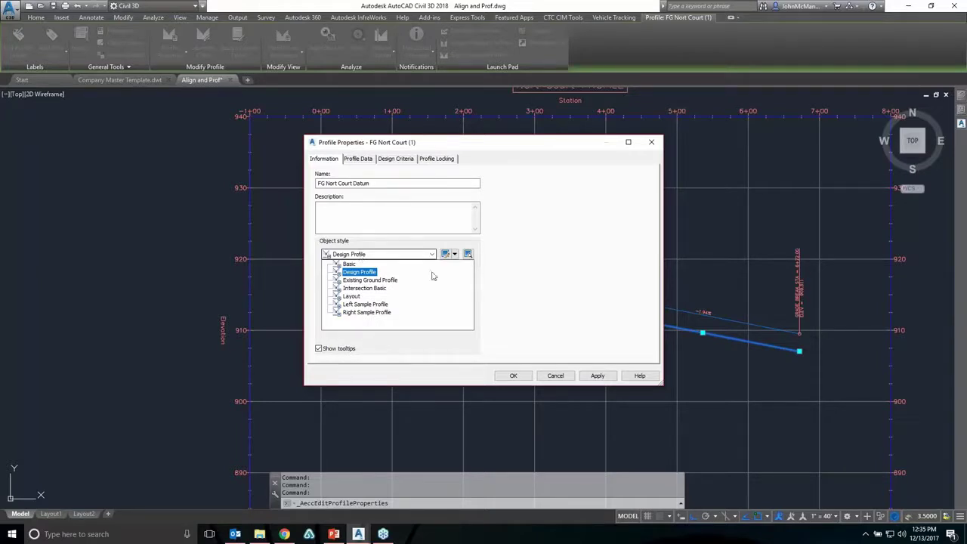
{"action": "left_click", "coordinate": [548, 277]}
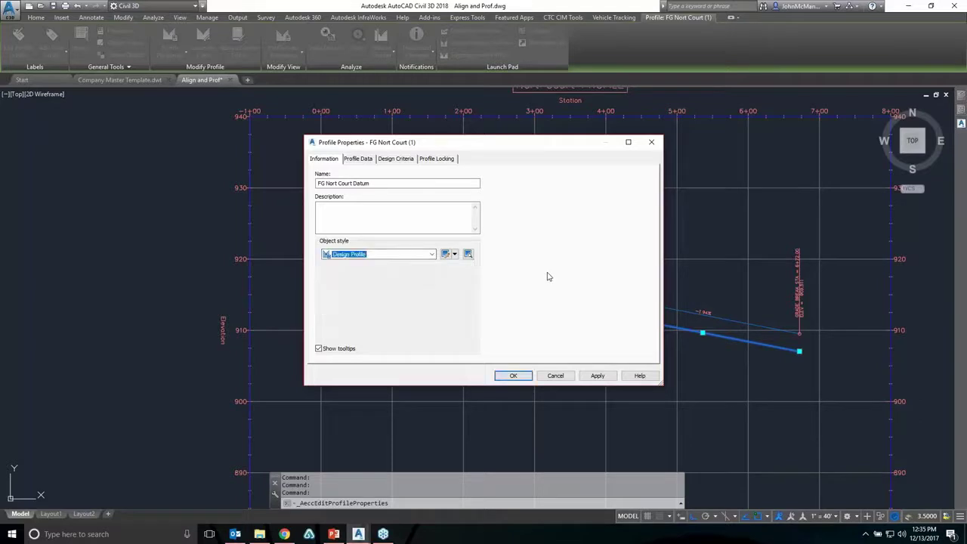
{"action": "left_click", "coordinate": [455, 254]}
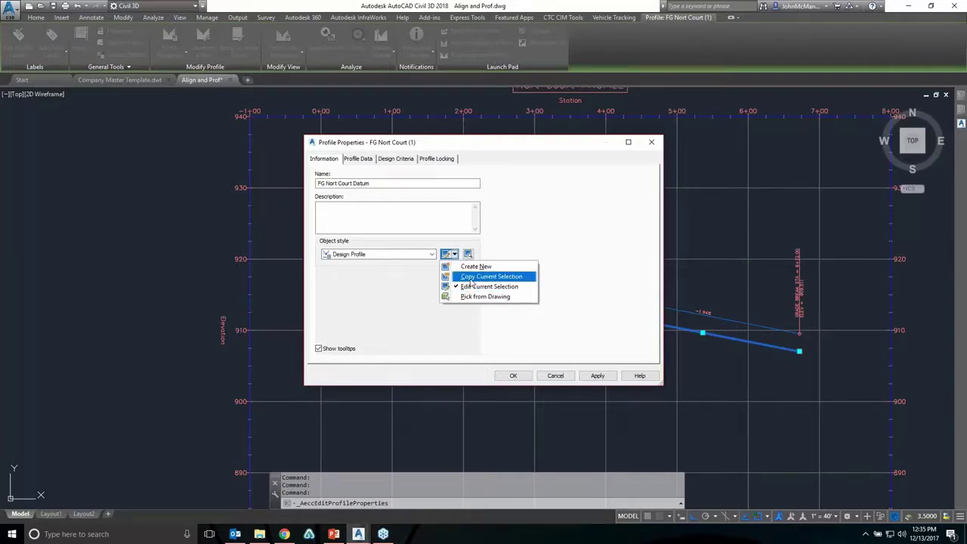
{"action": "left_click", "coordinate": [471, 278]}
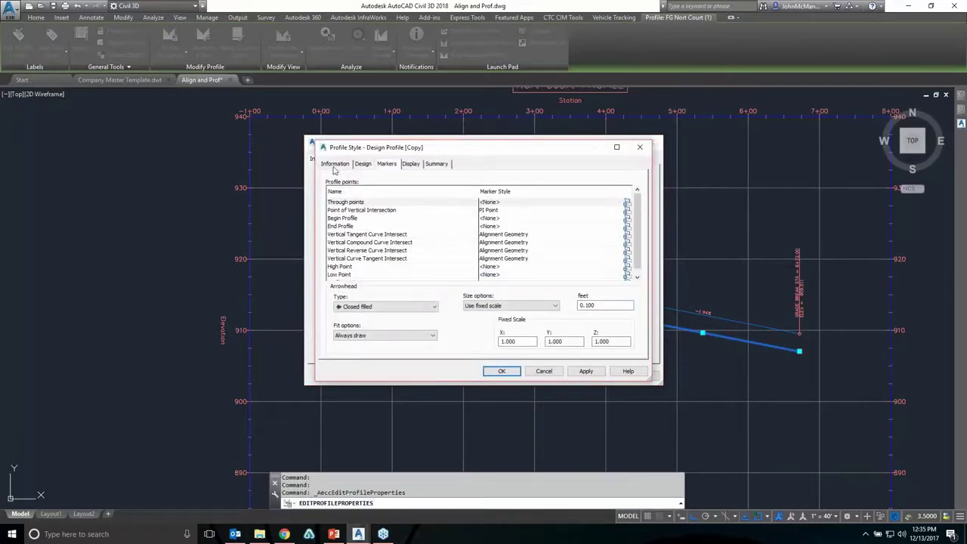
{"action": "left_click", "coordinate": [334, 164]}
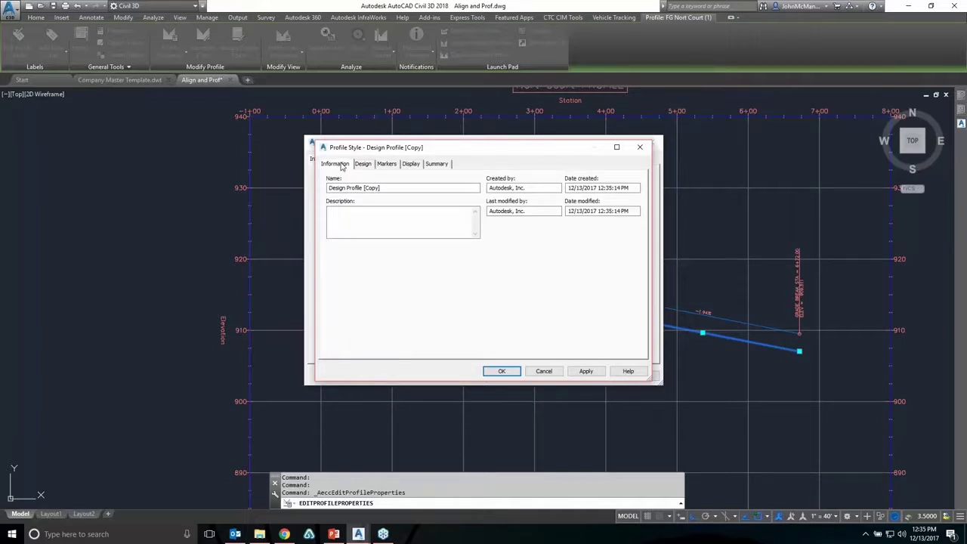
{"action": "left_click", "coordinate": [505, 371]}
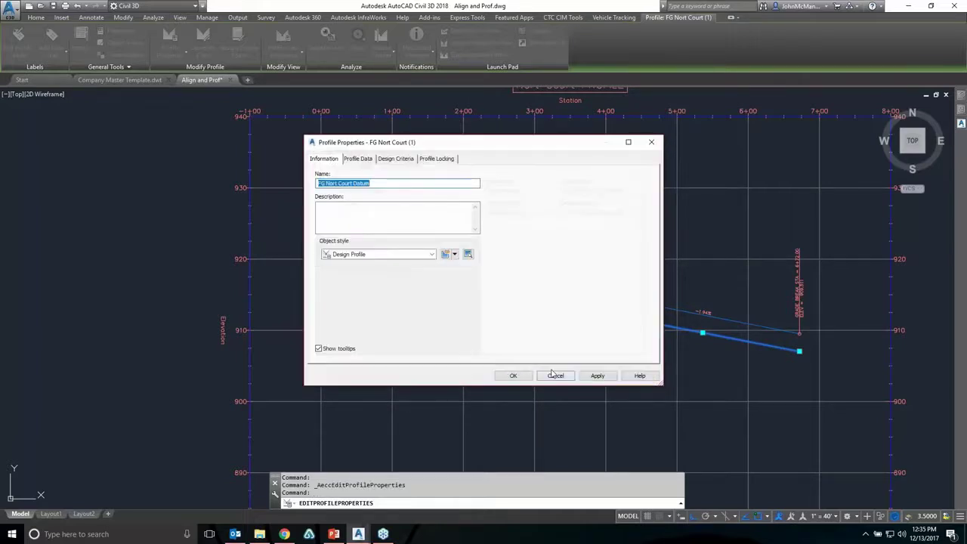
Accept the profile's new name and close the Align and Prof drawing, saving its changes
{"action": "left_click", "coordinate": [514, 375]}
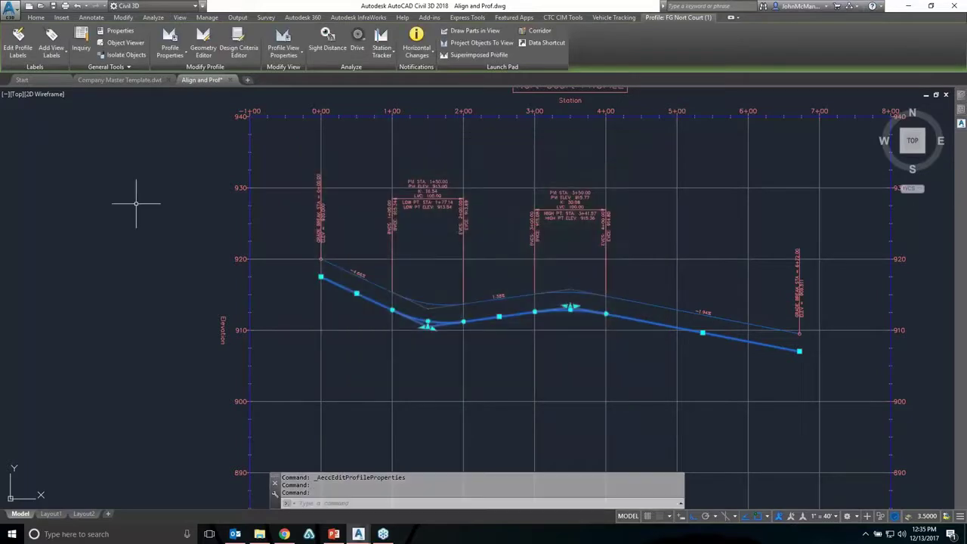
{"action": "left_click", "coordinate": [139, 201]}
{"action": "key", "text": "Escape"}
{"action": "key", "text": "Escape"}
{"action": "key", "text": "Escape"}
{"action": "left_click", "coordinate": [231, 80]}
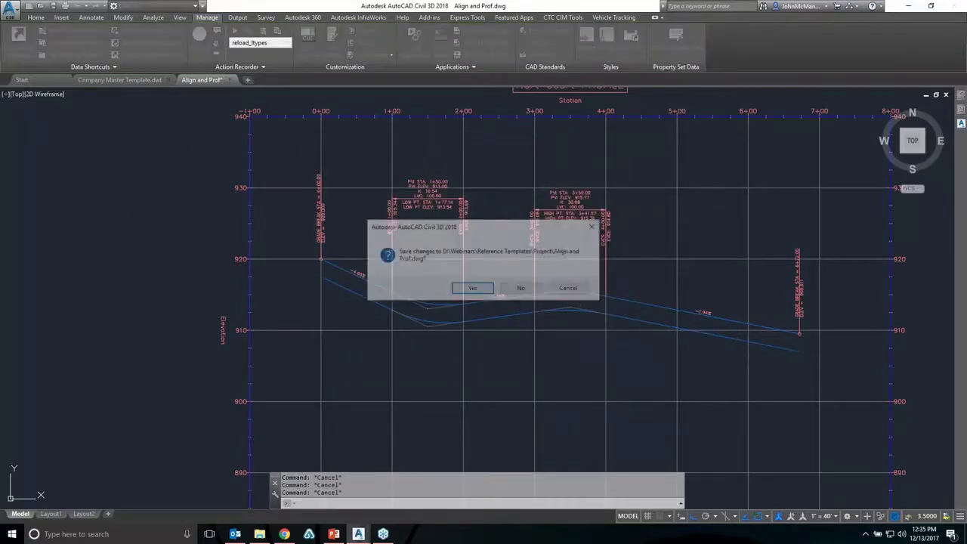
{"action": "left_click", "coordinate": [458, 291]}
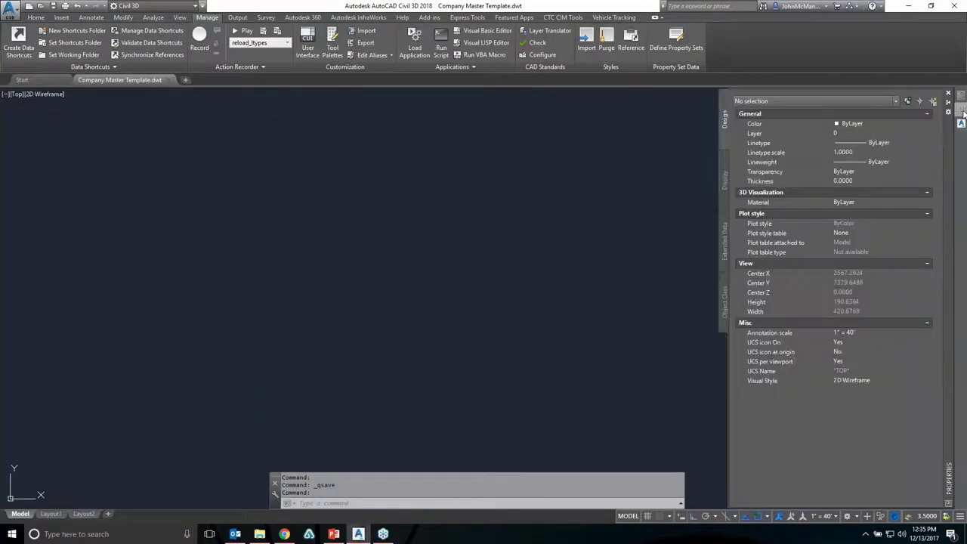
In the company master template's settings, edit the Design Profile style and rename it as Datum Profile
{"action": "mouse_move", "coordinate": [962, 119]}
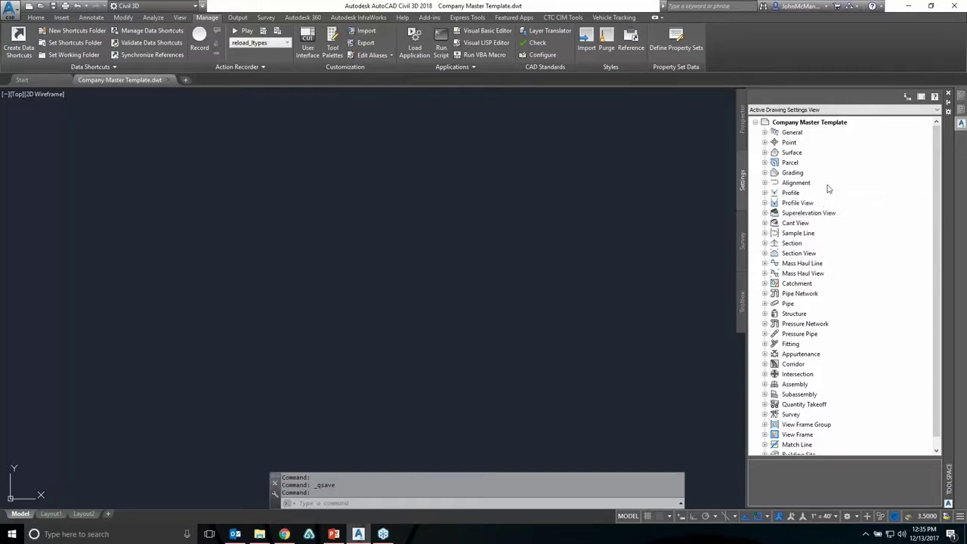
{"action": "left_click", "coordinate": [764, 193]}
{"action": "left_click", "coordinate": [773, 203]}
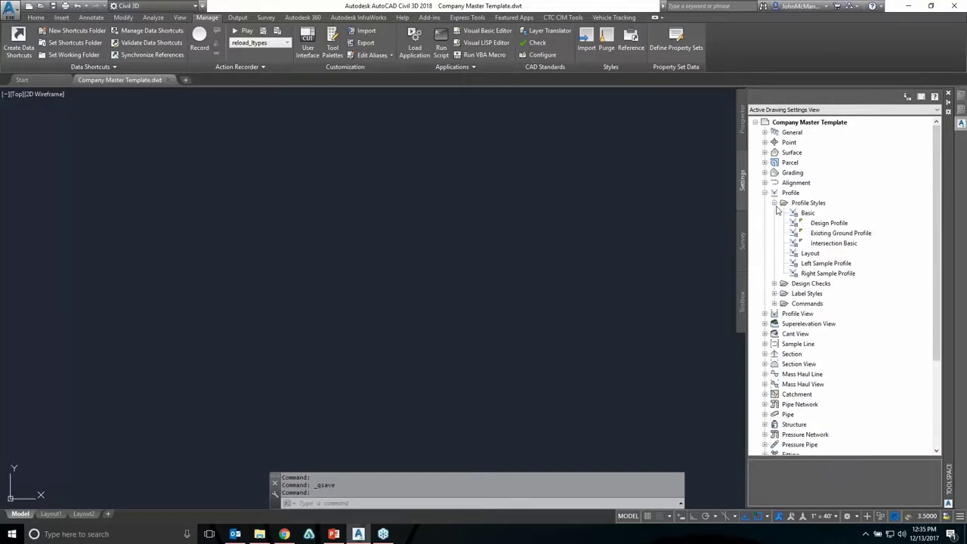
{"action": "left_click", "coordinate": [823, 224]}
{"action": "right_click", "coordinate": [822, 224]}
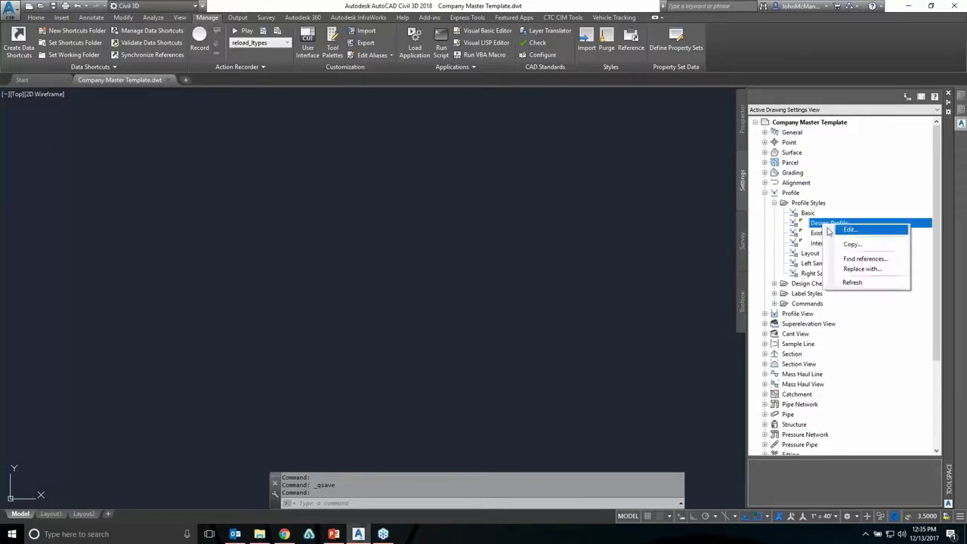
{"action": "left_click", "coordinate": [838, 229]}
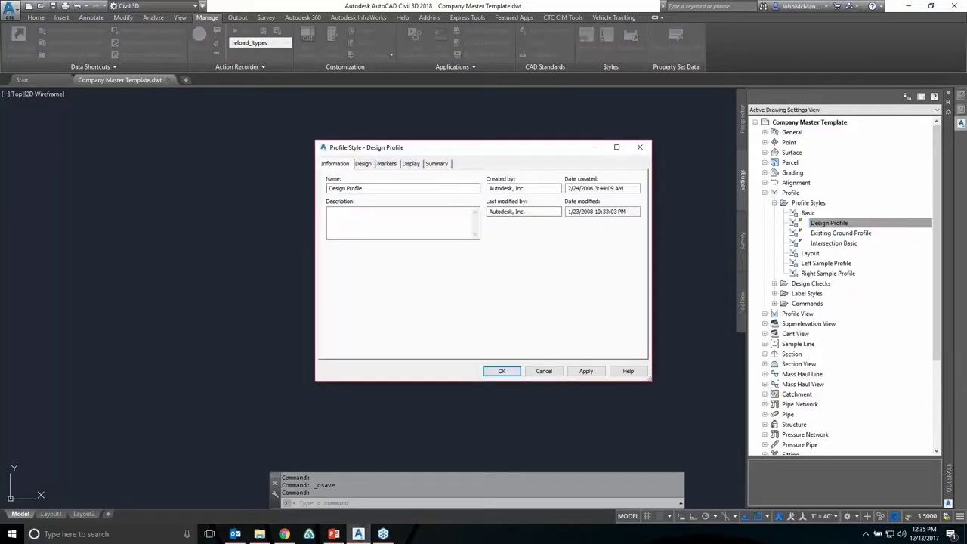
{"action": "left_click_drag", "start_coordinate": [346, 188], "coordinate": [327, 189]}
{"action": "type", "text": "Datum"}
Set the Line and Circular Curve components of the Datum Profile style to green and save the master template
{"action": "left_click", "coordinate": [415, 167]}
{"action": "left_click", "coordinate": [350, 223]}
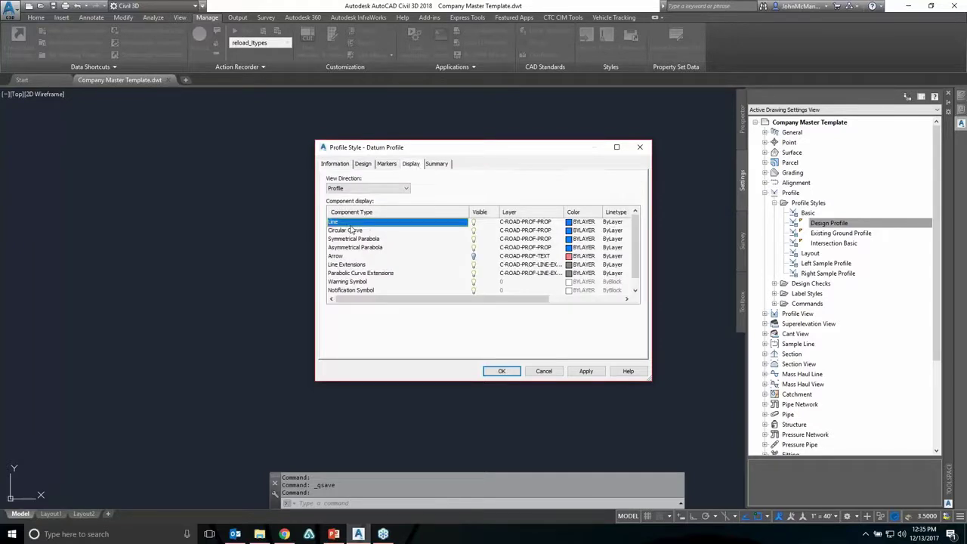
{"action": "left_click", "coordinate": [574, 222]}
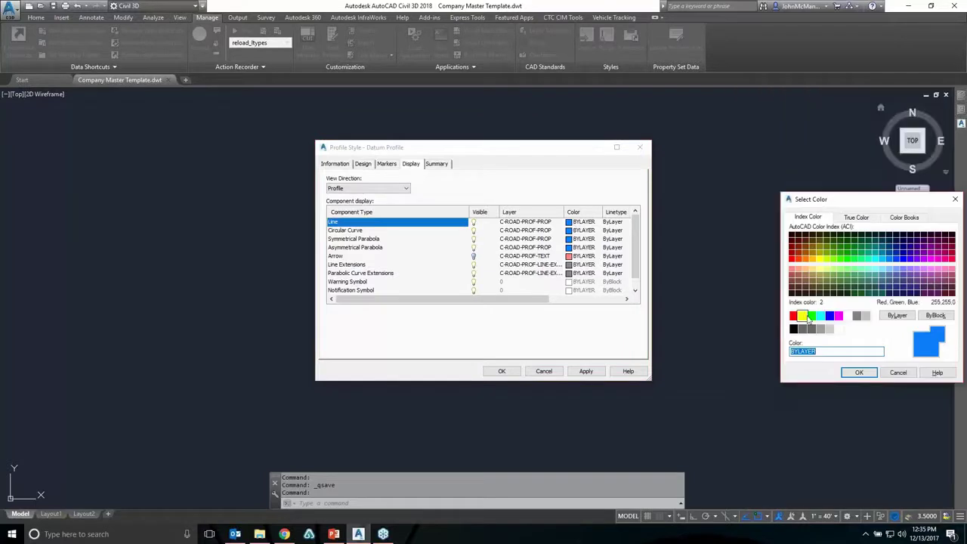
{"action": "left_click", "coordinate": [811, 315]}
{"action": "left_click", "coordinate": [859, 373]}
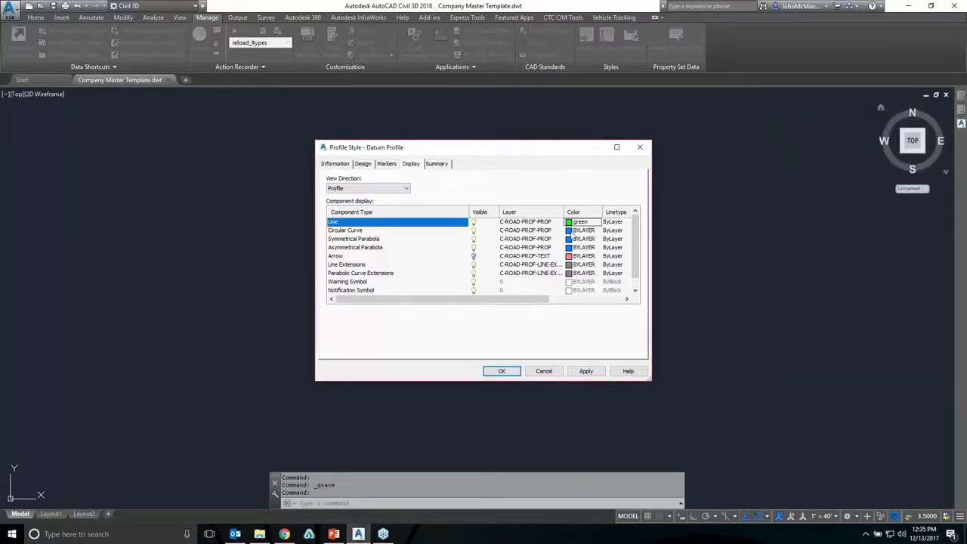
{"action": "left_click", "coordinate": [574, 231]}
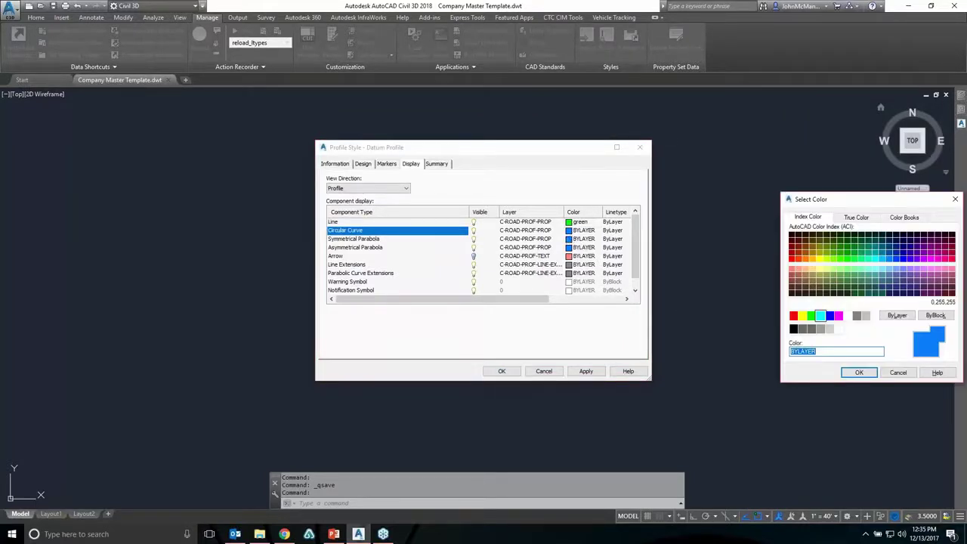
{"action": "left_click", "coordinate": [810, 315]}
{"action": "left_click", "coordinate": [859, 372]}
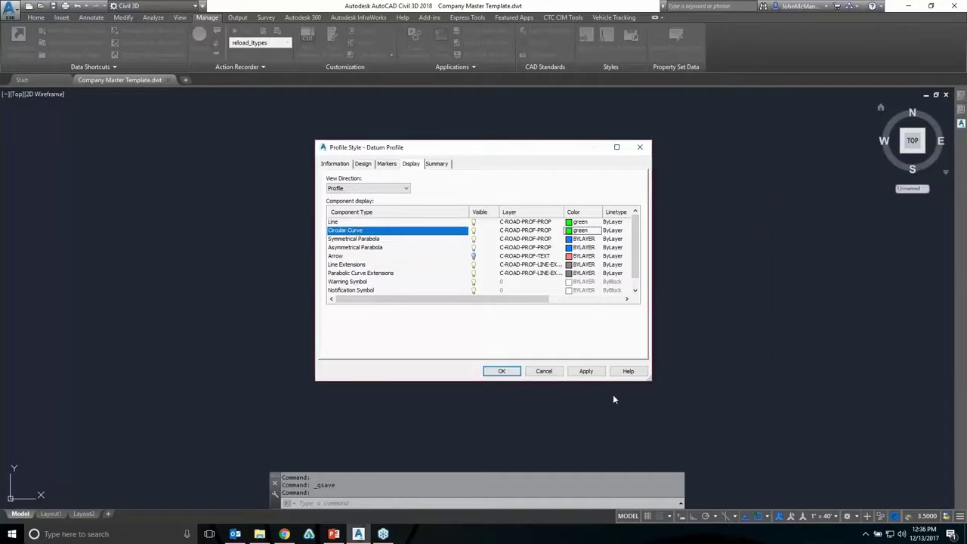
{"action": "left_click", "coordinate": [501, 371]}
{"action": "key", "text": "Escape"}
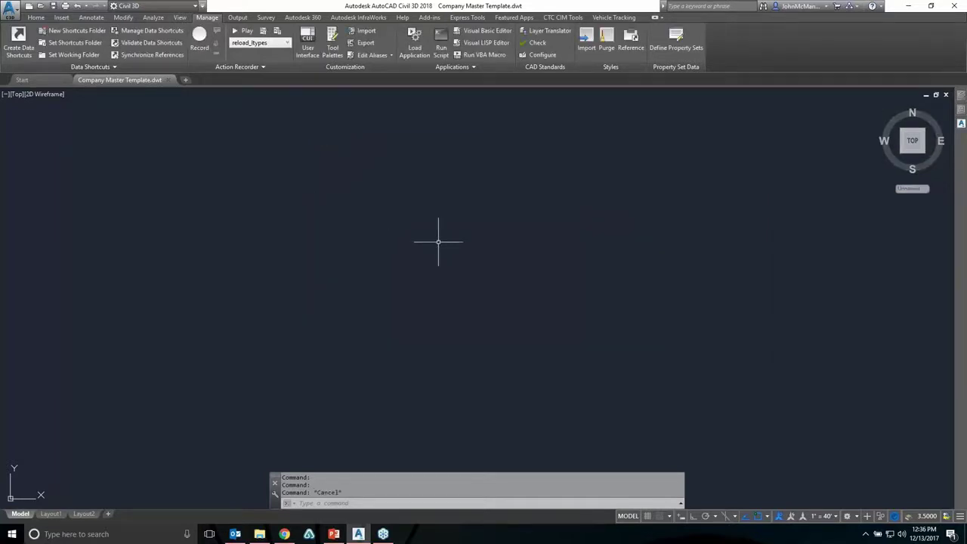
{"action": "key", "text": "ctrl+s"}
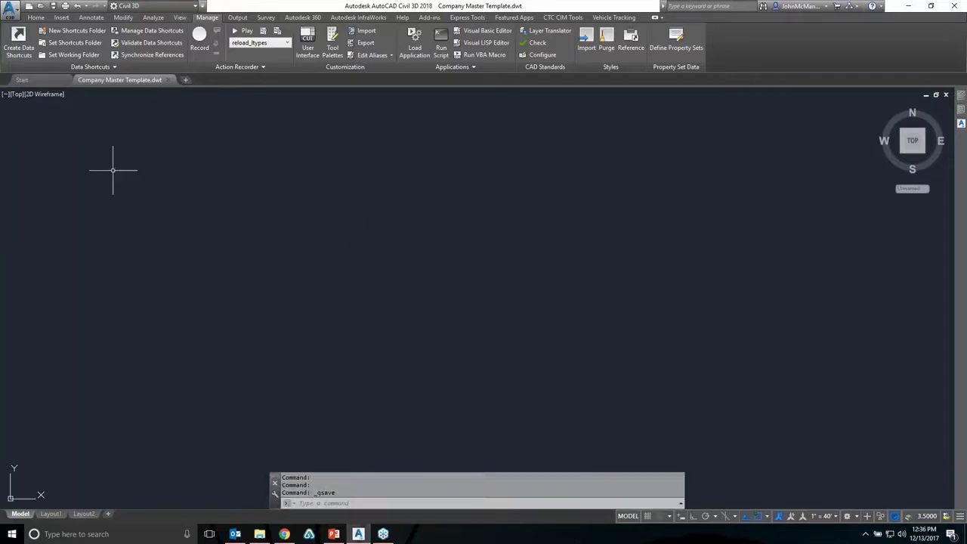
Reopen the Align and Prof drawing and assign the Datum Profile style to the FG Nort Court Datum profile
{"action": "left_click", "coordinate": [29, 80]}
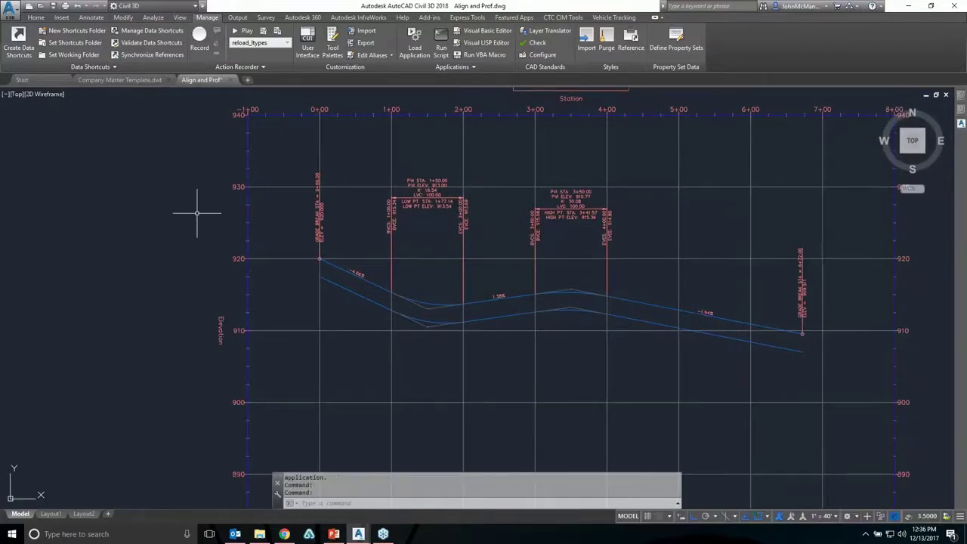
{"action": "left_click", "coordinate": [327, 279]}
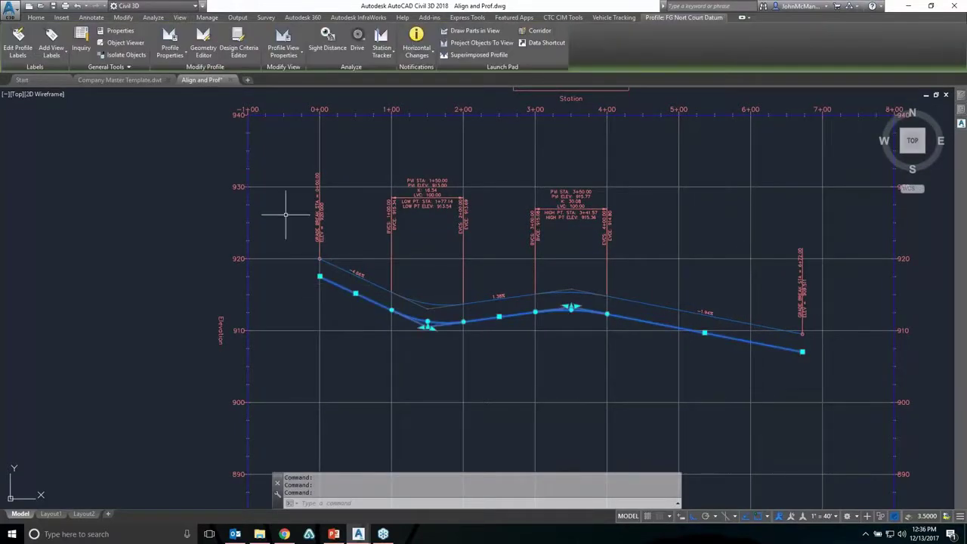
{"action": "left_click", "coordinate": [170, 39]}
{"action": "left_click", "coordinate": [371, 255]}
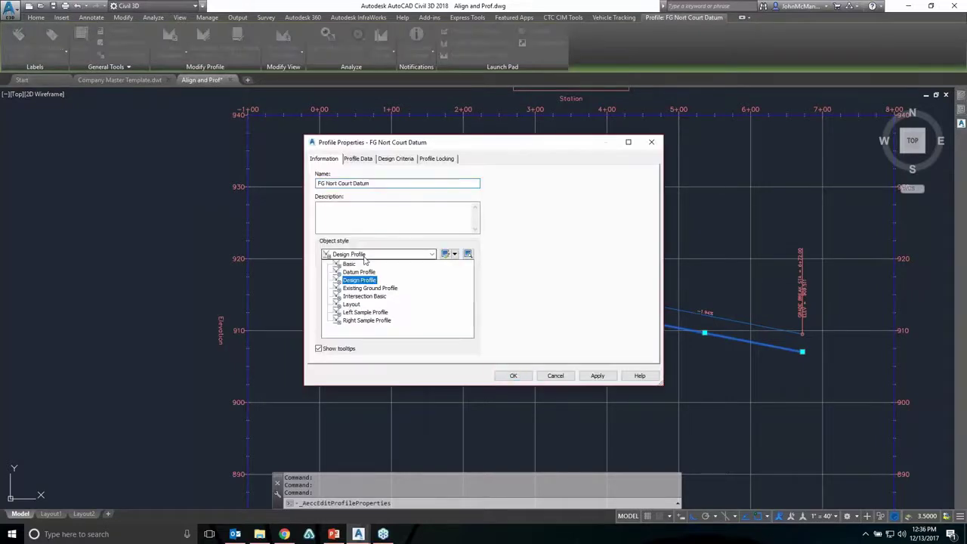
{"action": "left_click", "coordinate": [360, 272]}
{"action": "left_click", "coordinate": [513, 375]}
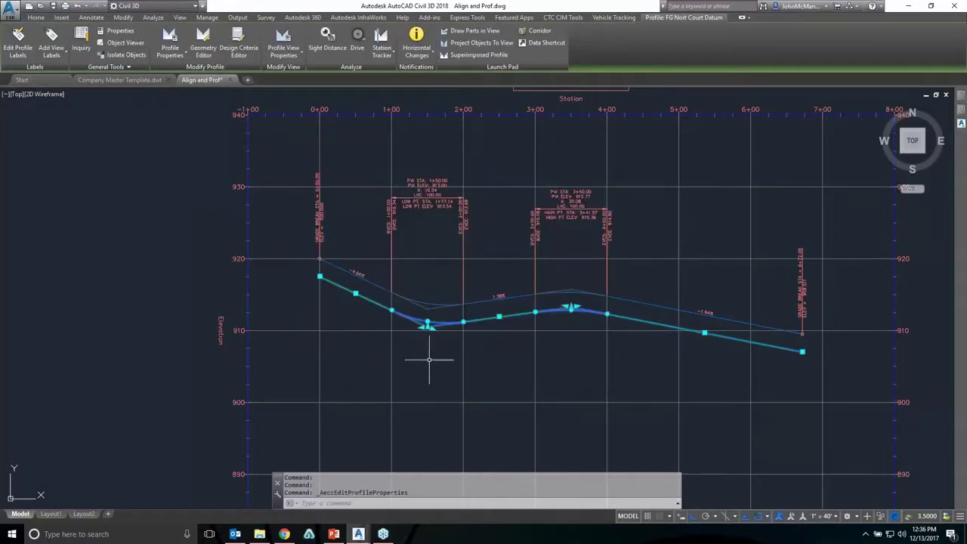
{"action": "key", "text": "Escape"}
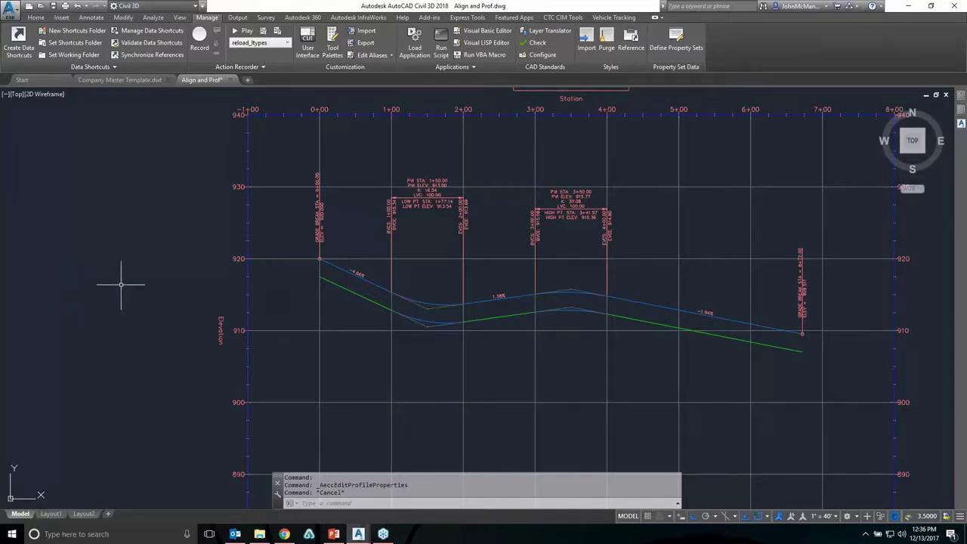
{"action": "scroll", "coordinate": [113, 261], "scroll_direction": "down", "scroll_amount": 2}
{"action": "middle_click_drag", "start_coordinate": [111, 270], "coordinate": [358, 179]}
{"action": "scroll", "coordinate": [345, 194], "scroll_direction": "down", "scroll_amount": 2}
{"action": "middle_click_drag", "start_coordinate": [312, 234], "coordinate": [427, 214]}
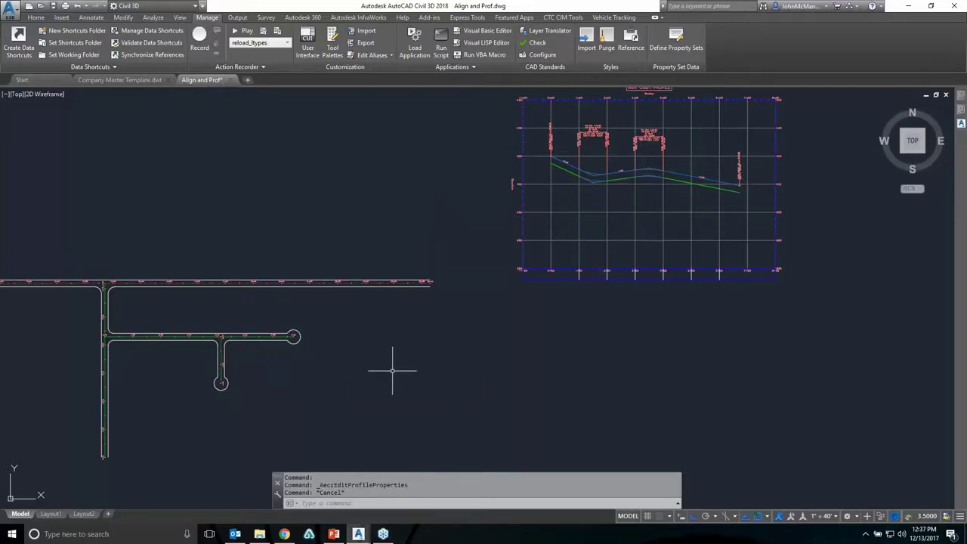
{"action": "middle_click_drag", "start_coordinate": [392, 370], "coordinate": [426, 365]}
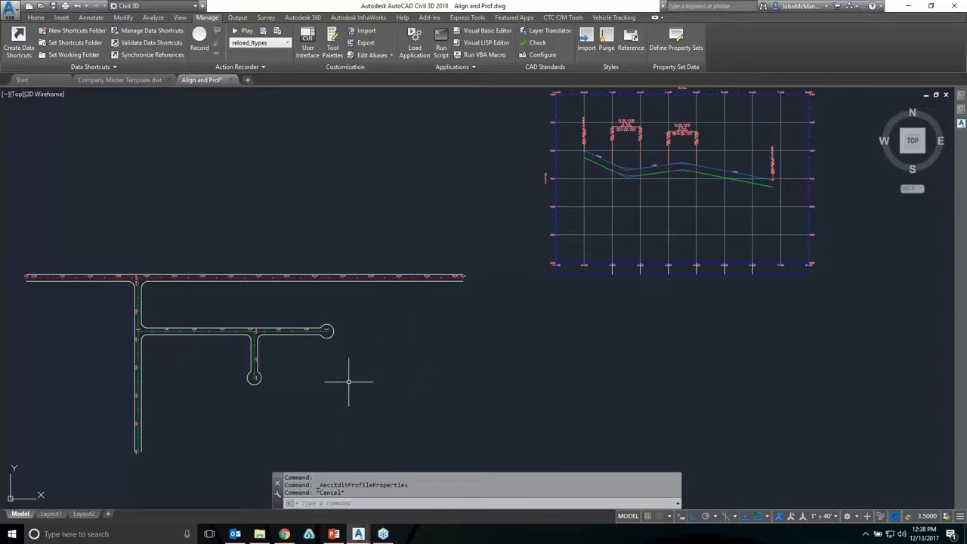
Switch to the PowerPoint slide show and advance from the Demo slide to the Conclusions slide
{"action": "left_click", "coordinate": [334, 534]}
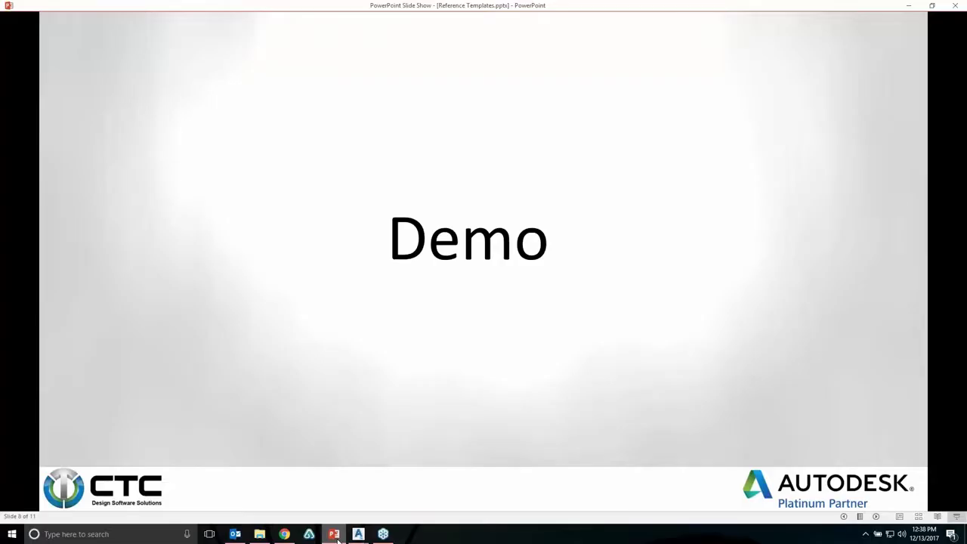
{"action": "left_click", "coordinate": [327, 342]}
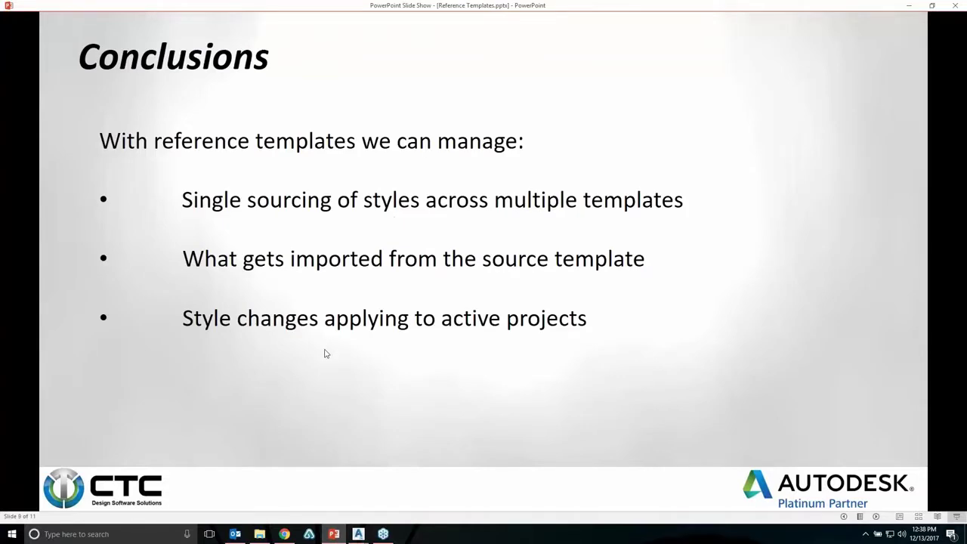